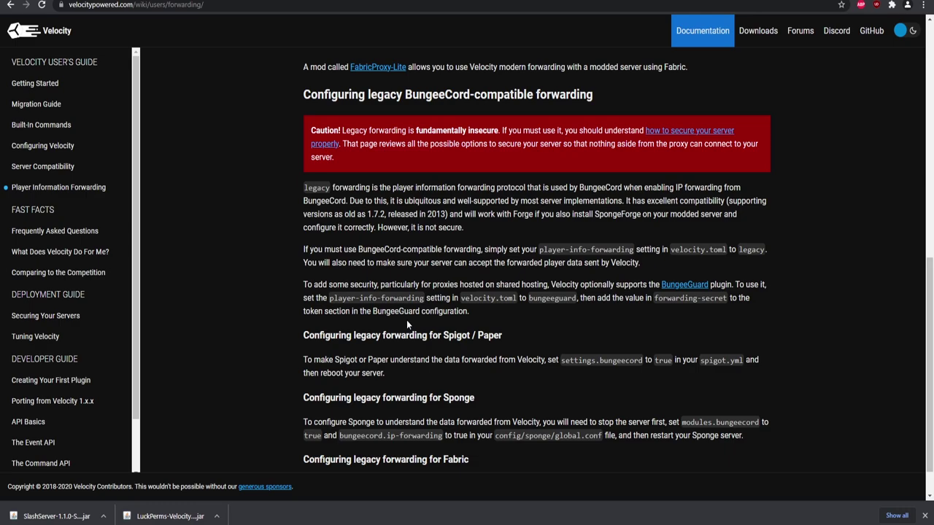
Read the legacy forwarding instructions on the Velocity forwarding wiki page
{"action": "scroll", "coordinate": [388, 272], "scroll_direction": "up", "scroll_amount": 5}
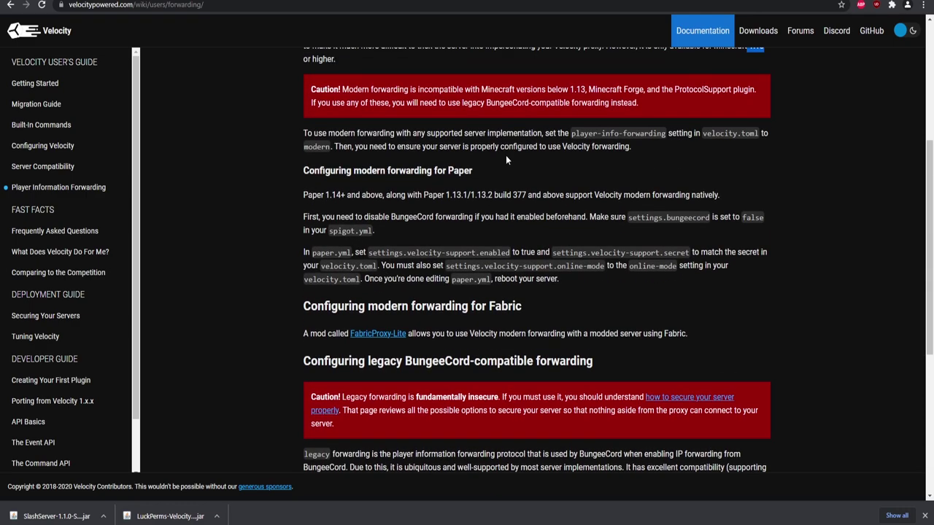
{"action": "scroll", "coordinate": [505, 154], "scroll_direction": "up", "scroll_amount": 3}
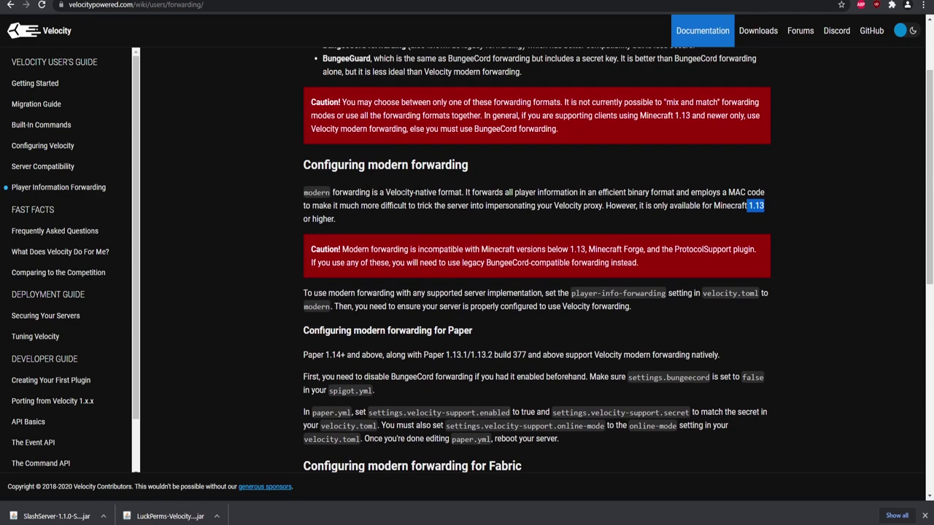
{"action": "scroll", "coordinate": [536, 262], "scroll_direction": "down", "scroll_amount": 7}
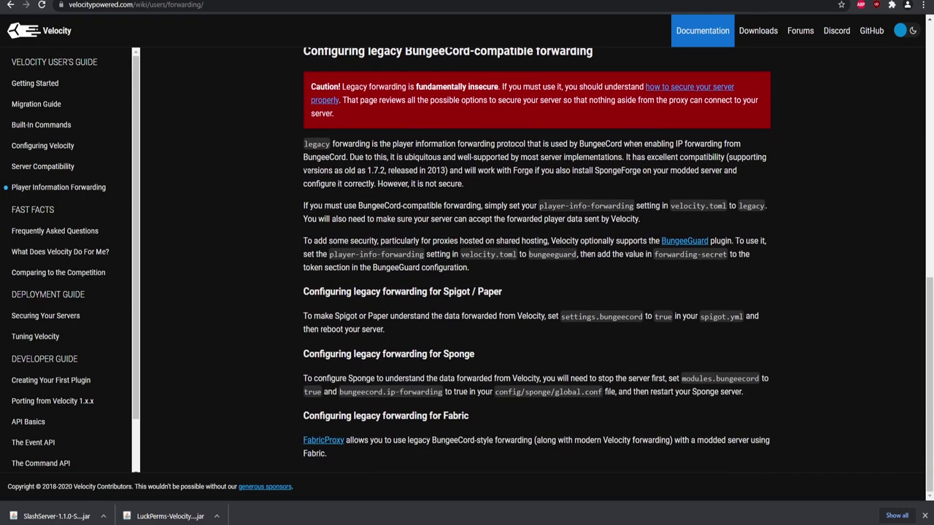
{"action": "left_click_drag", "start_coordinate": [302, 206], "coordinate": [620, 296]}
{"action": "left_click", "coordinate": [621, 293]}
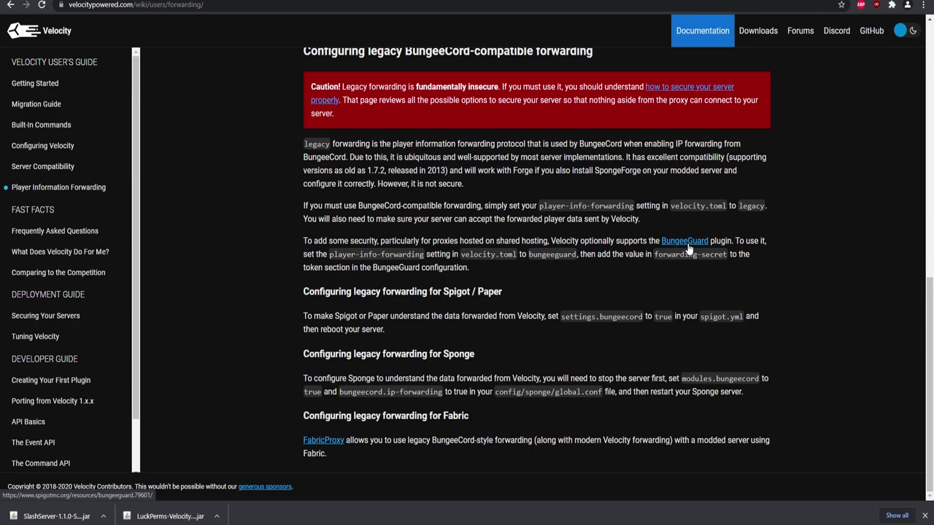
Review the forwarding-secret and BungeeGuard token settings, then go to the Velocity downloads page
{"action": "left_click_drag", "start_coordinate": [654, 254], "coordinate": [727, 255]}
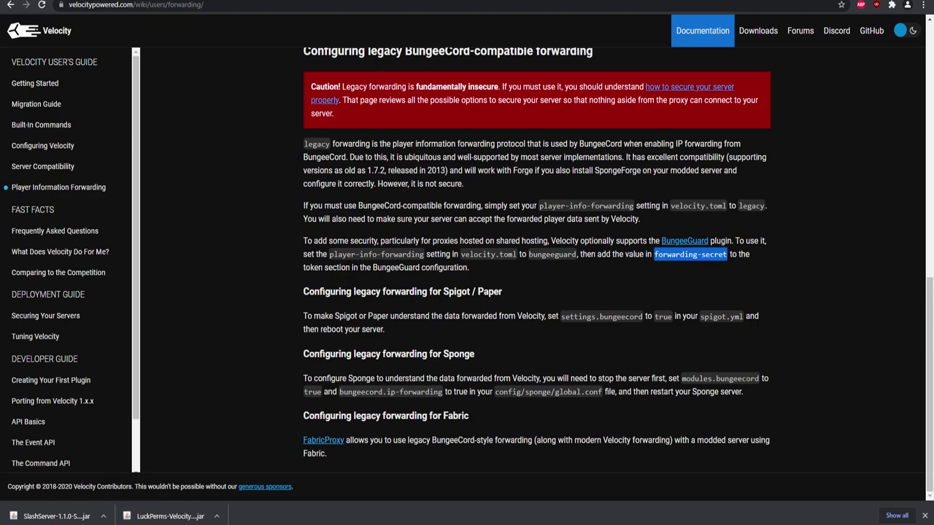
{"action": "left_click_drag", "start_coordinate": [373, 267], "coordinate": [467, 267]}
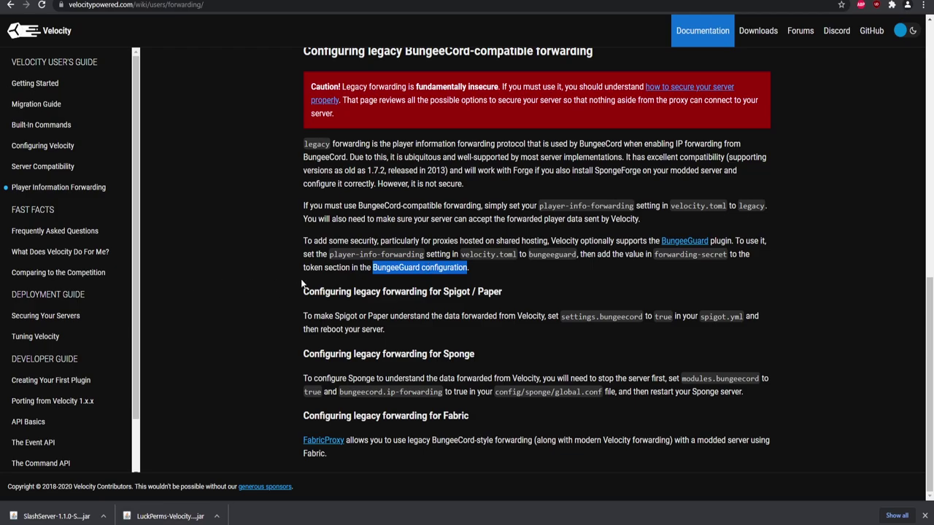
{"action": "scroll", "coordinate": [301, 278], "scroll_direction": "up", "scroll_amount": 5}
{"action": "scroll", "coordinate": [300, 278], "scroll_direction": "down", "scroll_amount": 4}
{"action": "scroll", "coordinate": [537, 263], "scroll_direction": "up", "scroll_amount": 5}
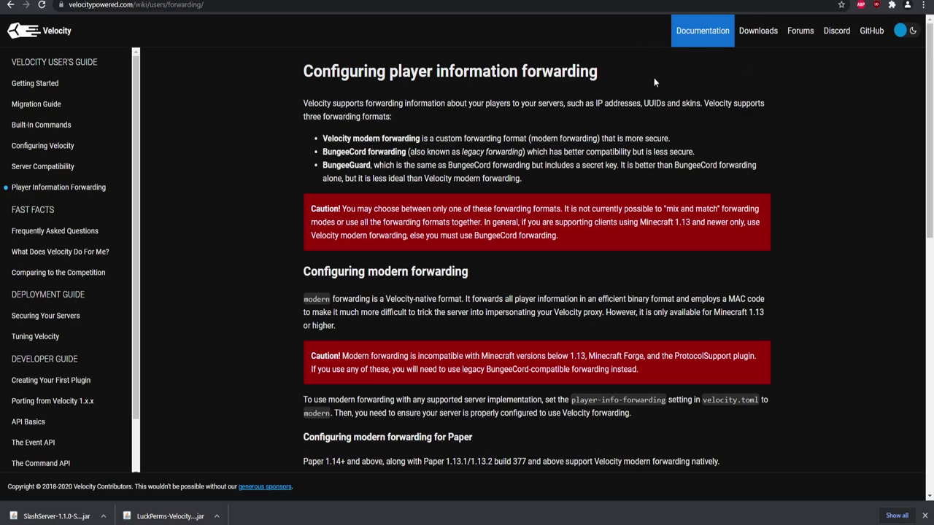
{"action": "left_click", "coordinate": [758, 31]}
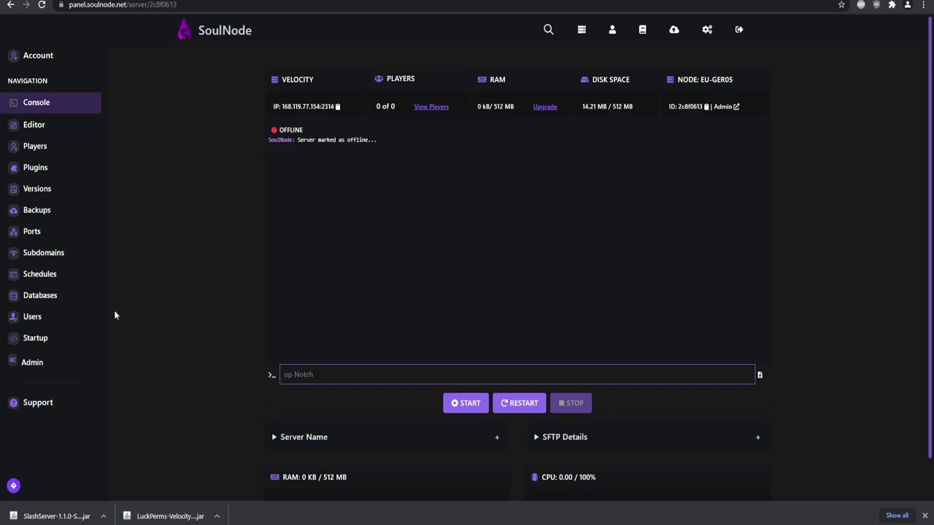
Check the available Velocity versions and return to the console while the proxy starts
{"action": "left_click", "coordinate": [69, 188]}
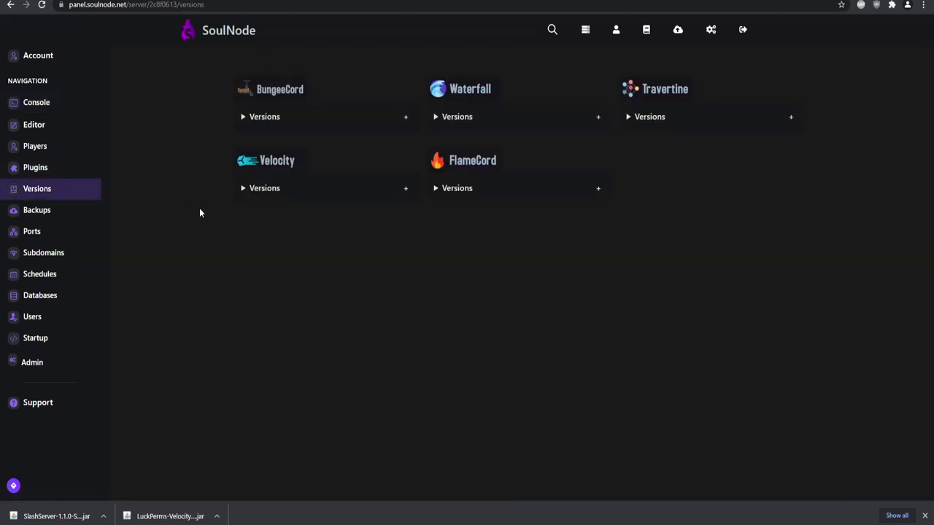
{"action": "left_click", "coordinate": [341, 191]}
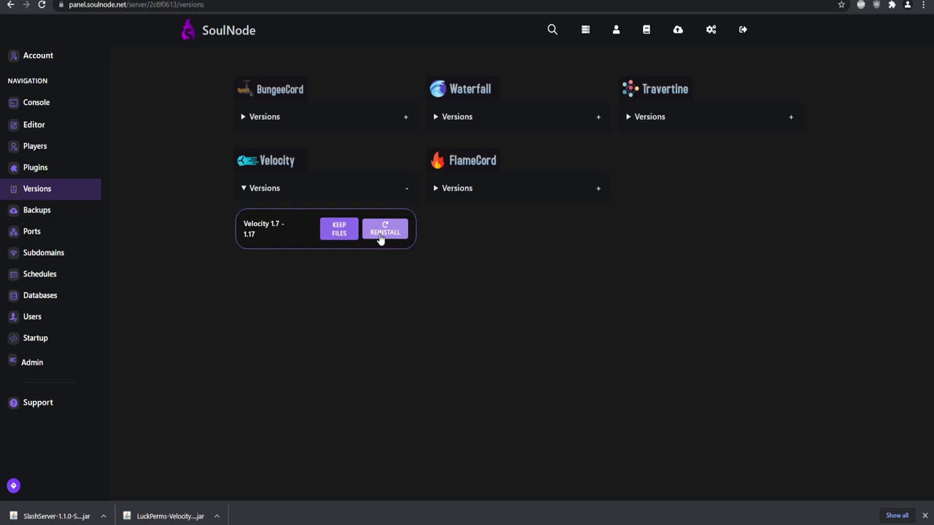
{"action": "left_click", "coordinate": [60, 107]}
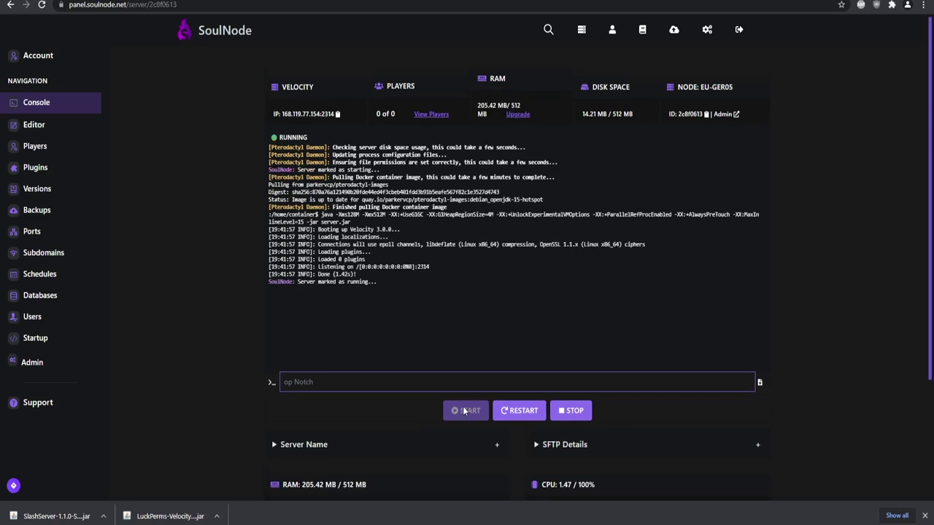
Open the server's file manager and select velocity.toml for editing
{"action": "left_click", "coordinate": [59, 130]}
{"action": "left_click", "coordinate": [41, 150]}
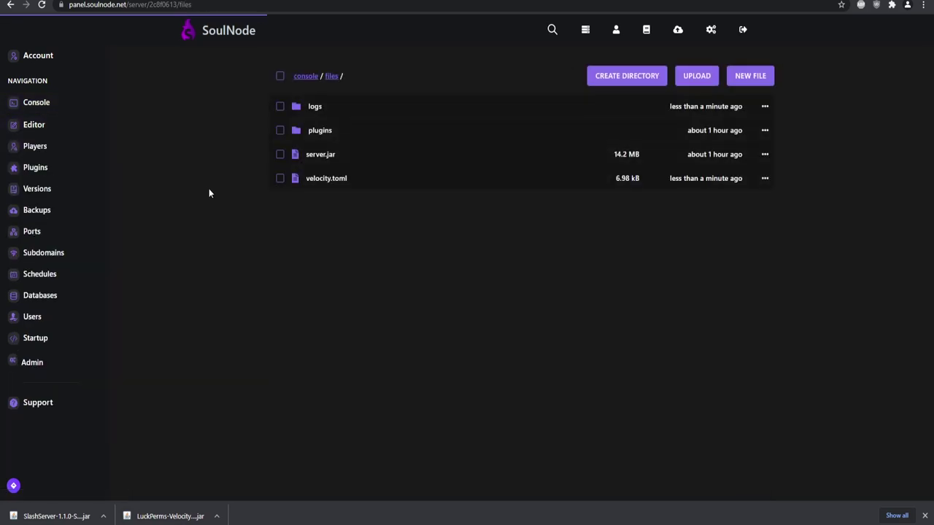
{"action": "left_click", "coordinate": [329, 187]}
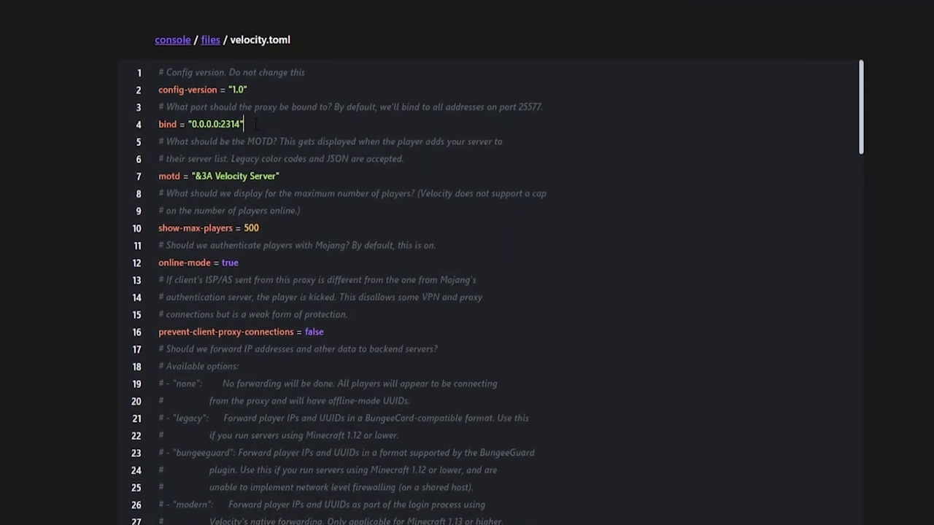
Inspect the bind address 0.0.0.0:2314 in velocity.toml
{"action": "left_click_drag", "start_coordinate": [254, 124], "coordinate": [159, 124]}
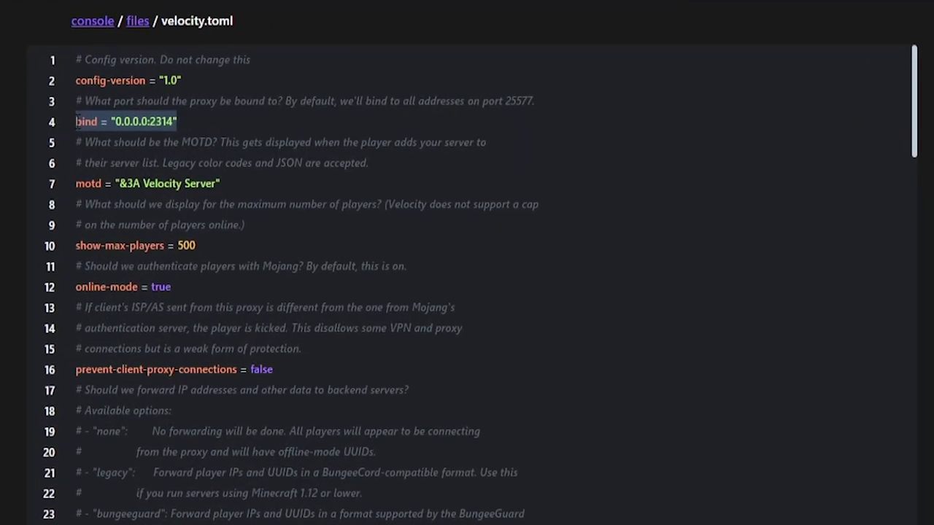
{"action": "left_click", "coordinate": [196, 122]}
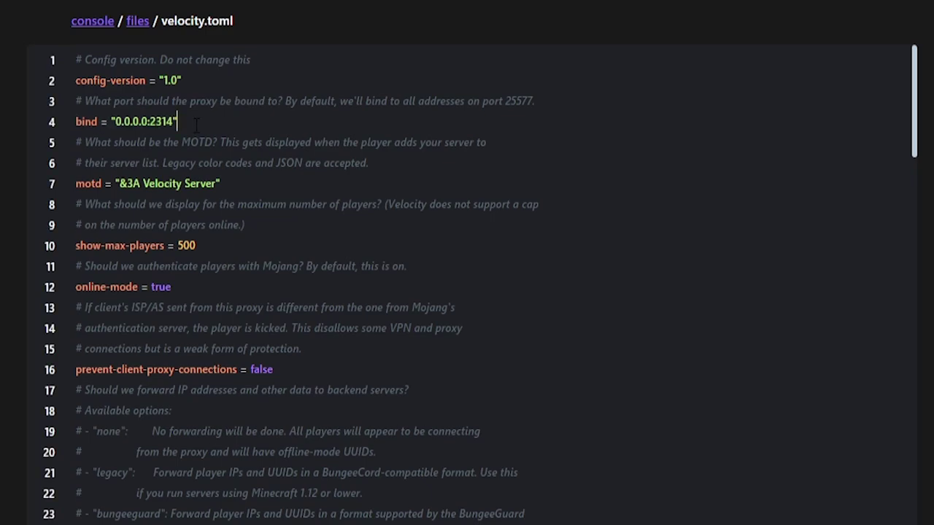
{"action": "left_click_drag", "start_coordinate": [196, 122], "coordinate": [54, 122]}
{"action": "left_click", "coordinate": [151, 122]}
{"action": "left_click_drag", "start_coordinate": [115, 122], "coordinate": [171, 122]}
{"action": "left_click", "coordinate": [167, 122]}
{"action": "left_click_drag", "start_coordinate": [173, 122], "coordinate": [111, 122]}
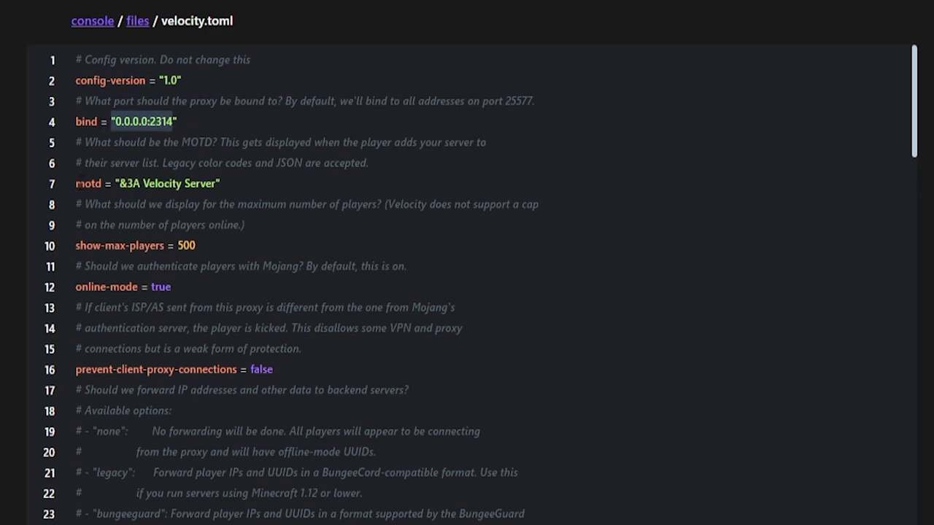
Change the motd from '&3A Velocity Server' to '&5&lStriker Server'
{"action": "left_click", "coordinate": [133, 183]}
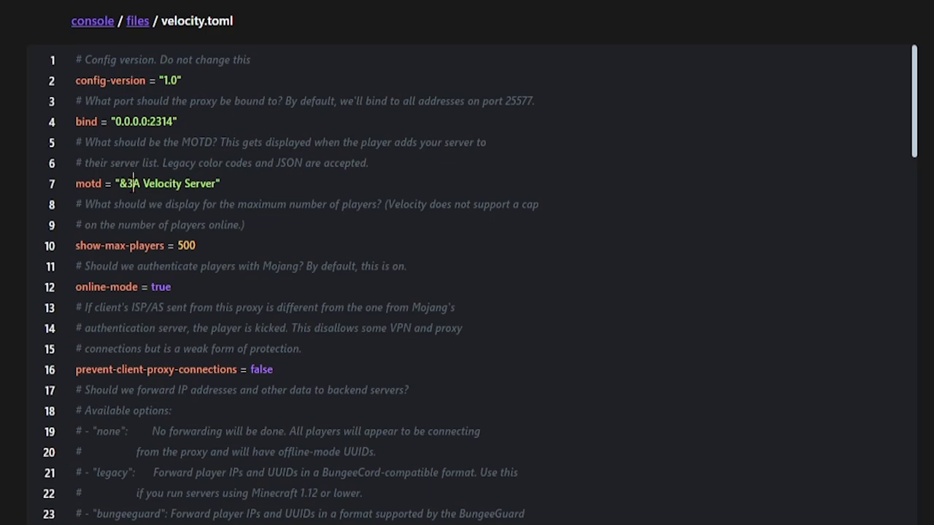
{"action": "key", "text": "BackSpace"}
{"action": "type", "text": "5&lStriker"}
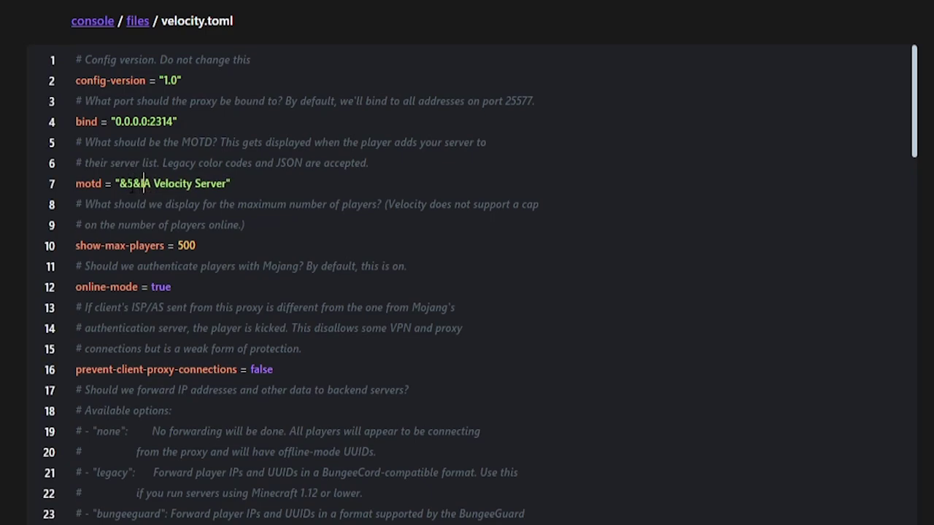
{"action": "key", "text": "Delete"}
{"action": "key", "text": "Delete"}
{"action": "key", "text": "Delete"}
{"action": "key", "text": "Delete"}
{"action": "key", "text": "Delete"}
{"action": "key", "text": "Delete"}
{"action": "key", "text": "Delete"}
{"action": "key", "text": "Delete"}
{"action": "key", "text": "Delete"}
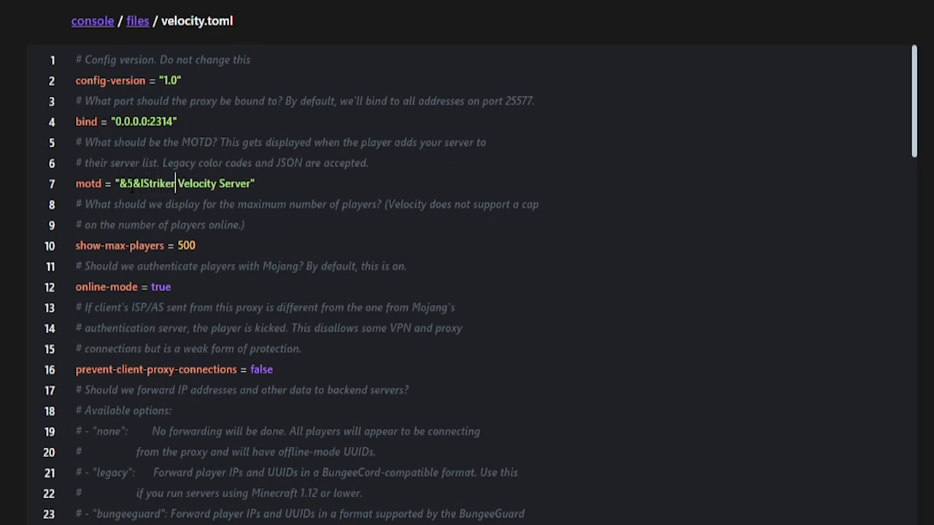
{"action": "key", "text": "Delete"}
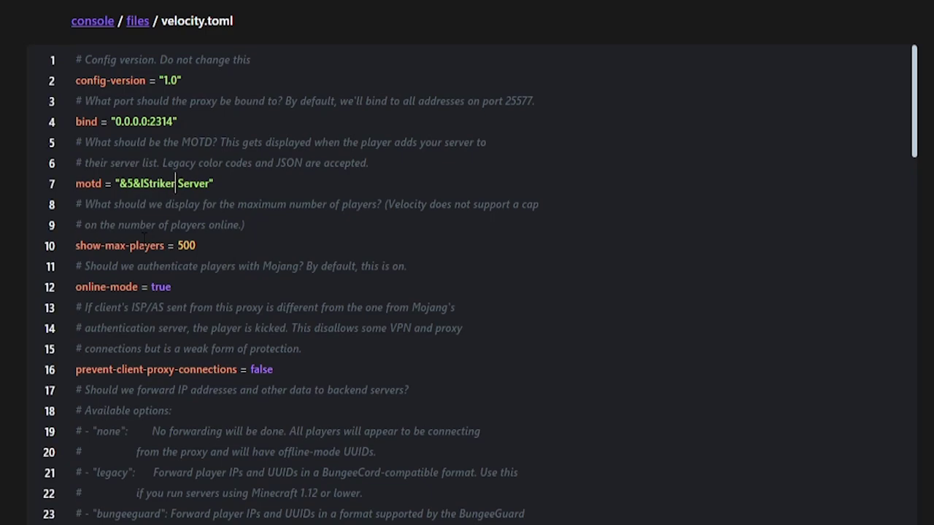
Review the online-mode, prevent-client-proxy-connections and forwarding option settings in velocity.toml
{"action": "scroll", "coordinate": [116, 218], "scroll_direction": "down", "scroll_amount": 1}
{"action": "left_click_drag", "start_coordinate": [171, 193], "coordinate": [76, 188]}
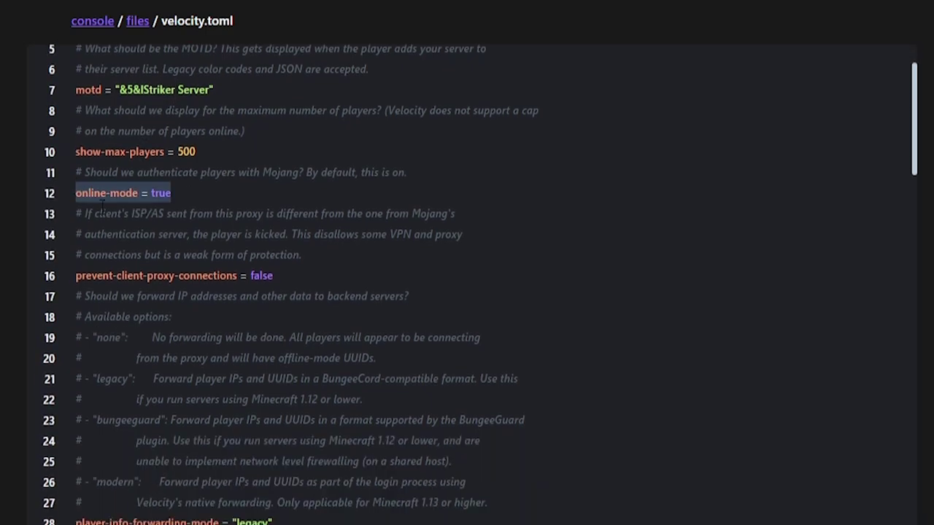
{"action": "left_click", "coordinate": [187, 191]}
{"action": "left_click_drag", "start_coordinate": [188, 191], "coordinate": [55, 184]}
{"action": "scroll", "coordinate": [152, 194], "scroll_direction": "down", "scroll_amount": 3}
{"action": "left_click_drag", "start_coordinate": [291, 187], "coordinate": [165, 184]}
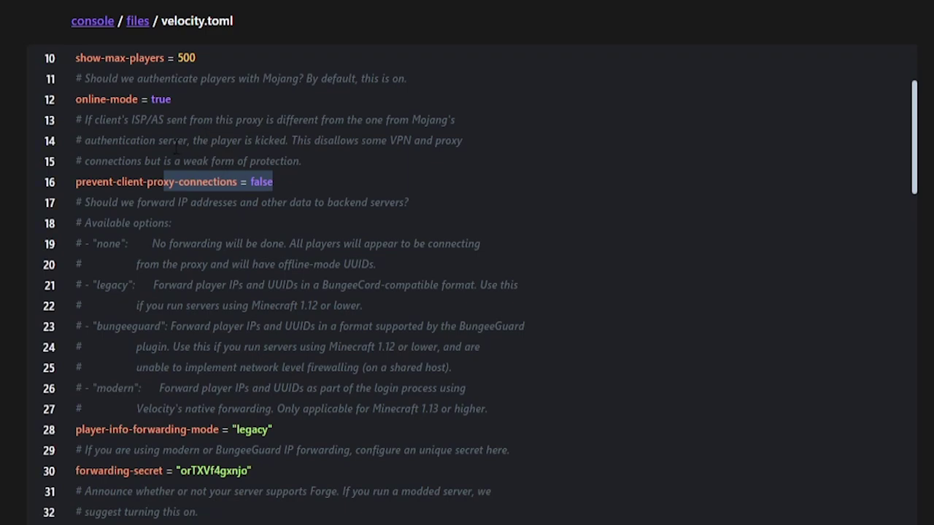
{"action": "scroll", "coordinate": [148, 161], "scroll_direction": "down", "scroll_amount": 3}
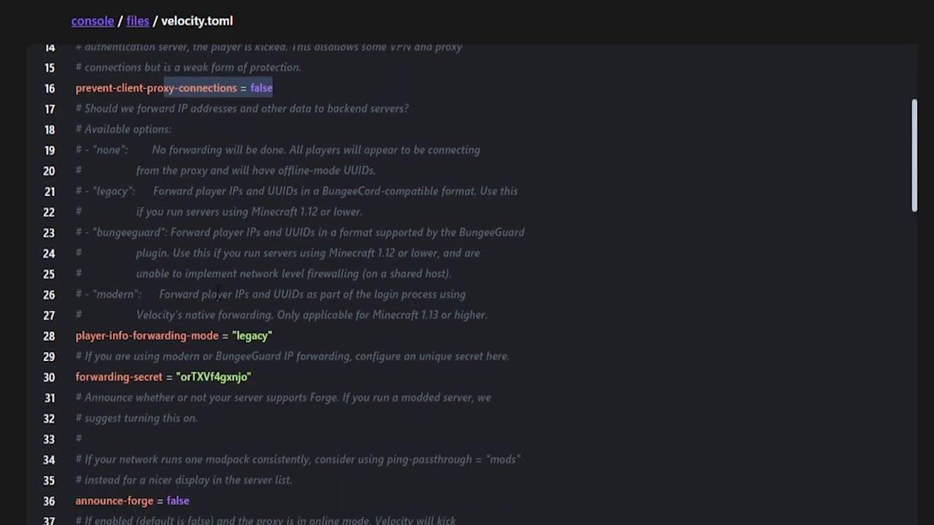
{"action": "left_click_drag", "start_coordinate": [306, 334], "coordinate": [66, 122]}
{"action": "left_click", "coordinate": [151, 174]}
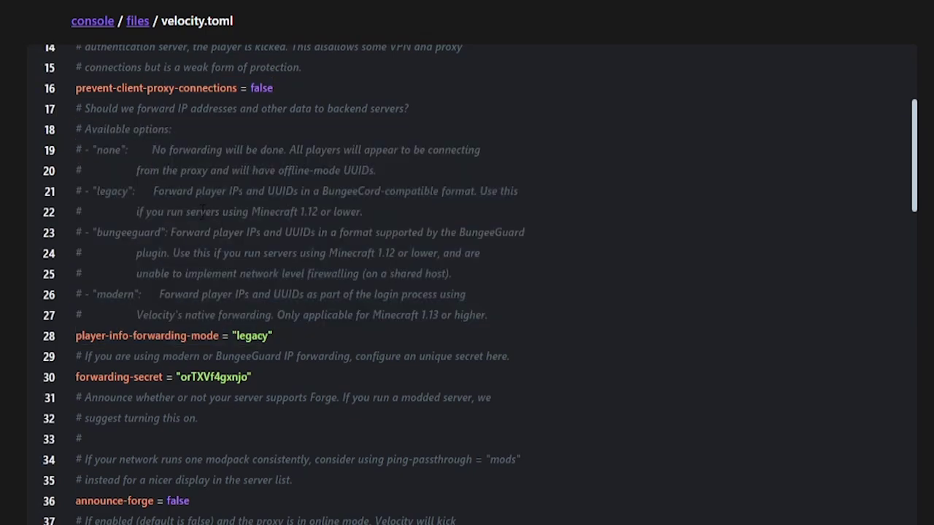
Replace the legacy player-info-forwarding-mode with modern, next to the forwarding secret
{"action": "double_click", "coordinate": [116, 294]}
{"action": "key", "text": "ctrl+c"}
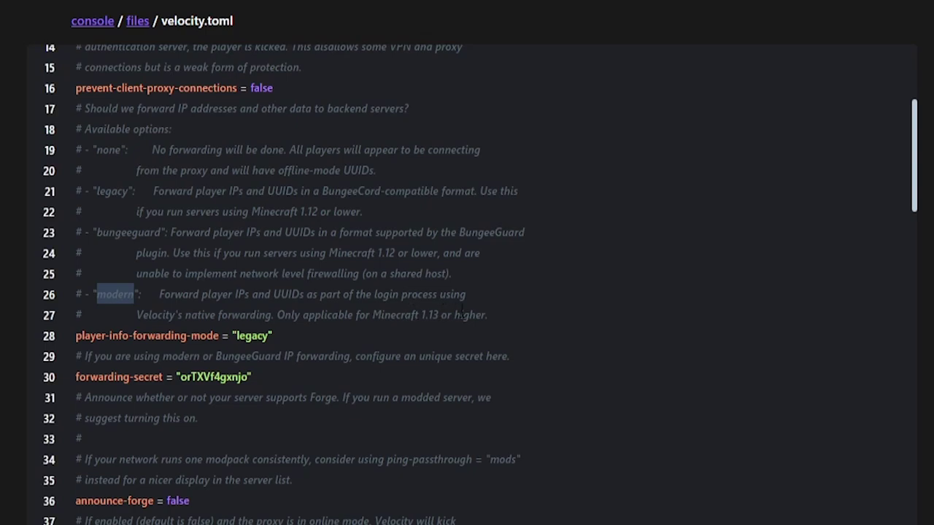
{"action": "double_click", "coordinate": [252, 336]}
{"action": "key", "text": "ctrl+v"}
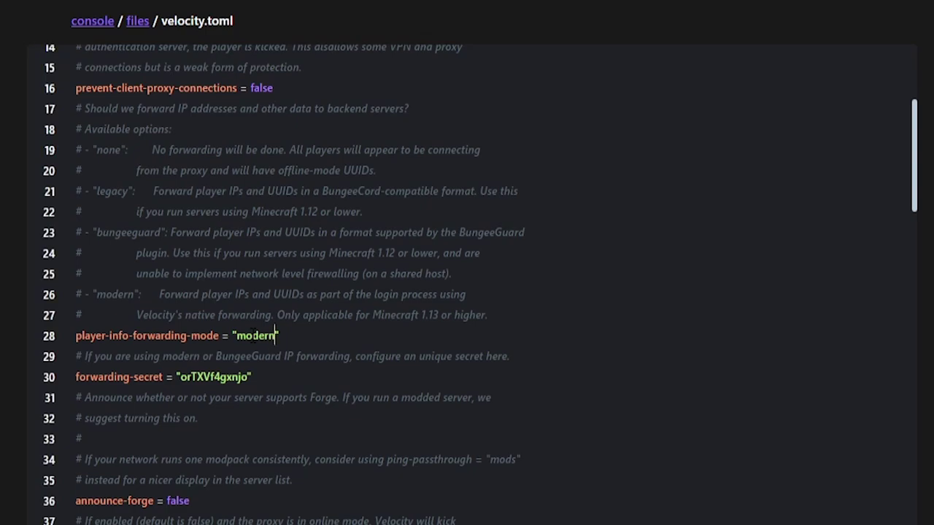
{"action": "left_click", "coordinate": [215, 377]}
Rename the lobby server entry to hub and minigames to bedwars in velocity.toml
{"action": "scroll", "coordinate": [165, 315], "scroll_direction": "down", "scroll_amount": 1}
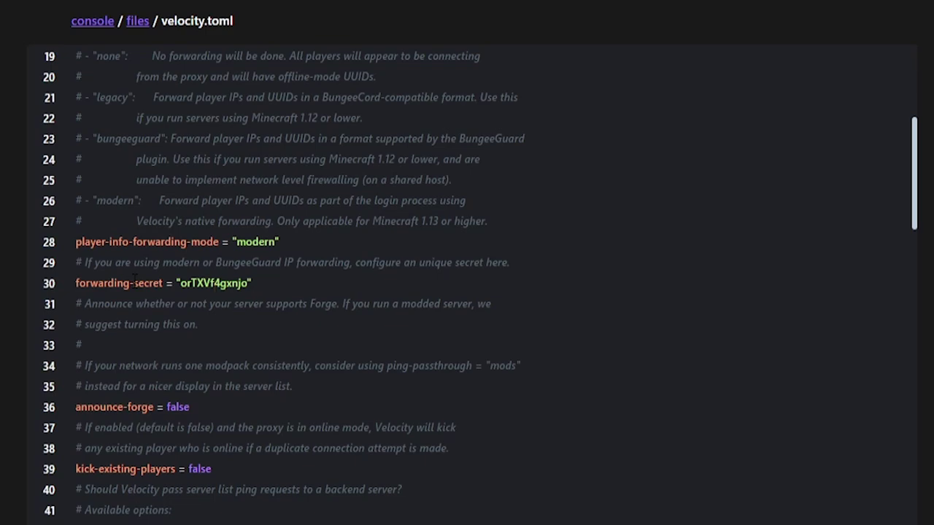
{"action": "scroll", "coordinate": [146, 269], "scroll_direction": "down", "scroll_amount": 1}
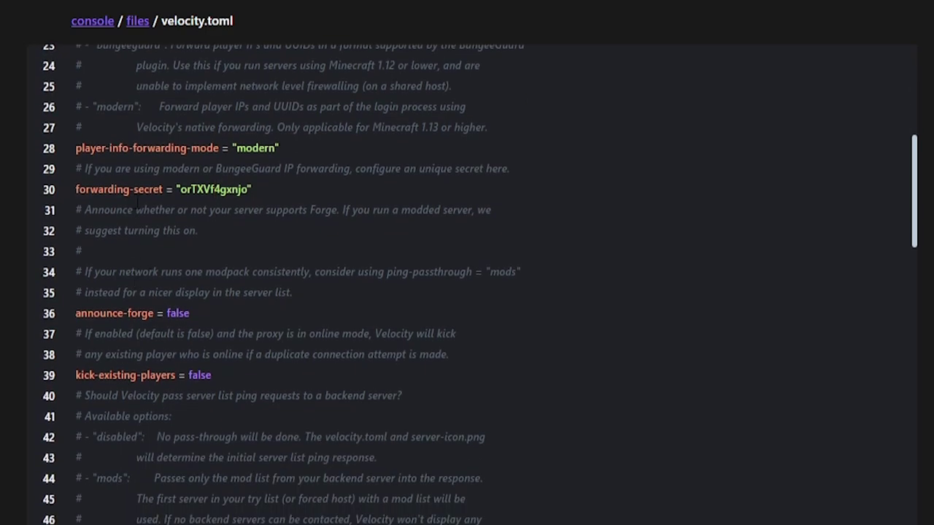
{"action": "scroll", "coordinate": [153, 260], "scroll_direction": "down", "scroll_amount": 3}
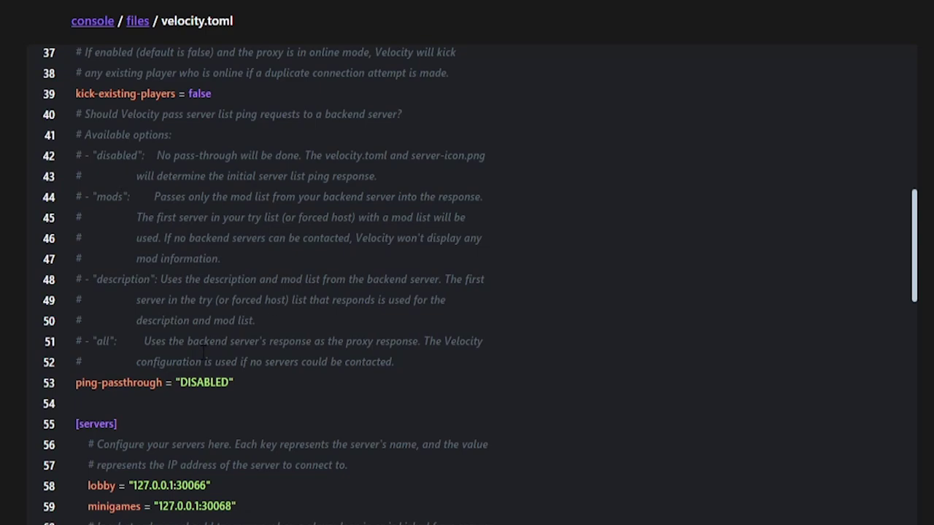
{"action": "scroll", "coordinate": [205, 361], "scroll_direction": "down", "scroll_amount": 3}
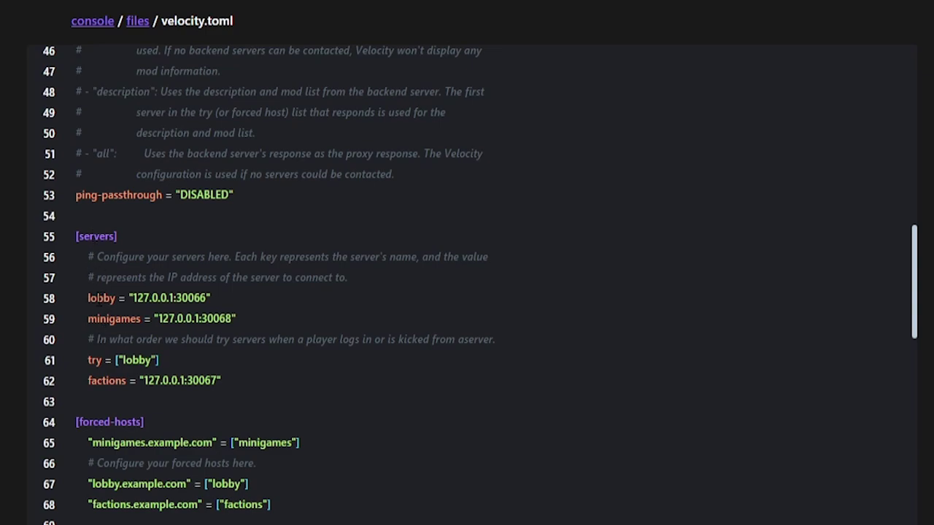
{"action": "double_click", "coordinate": [102, 297]}
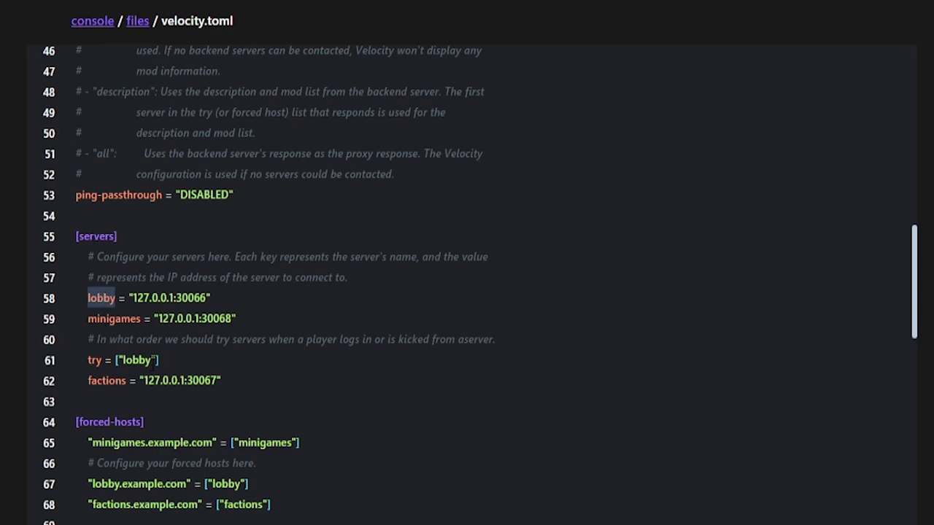
{"action": "type", "text": "hub"}
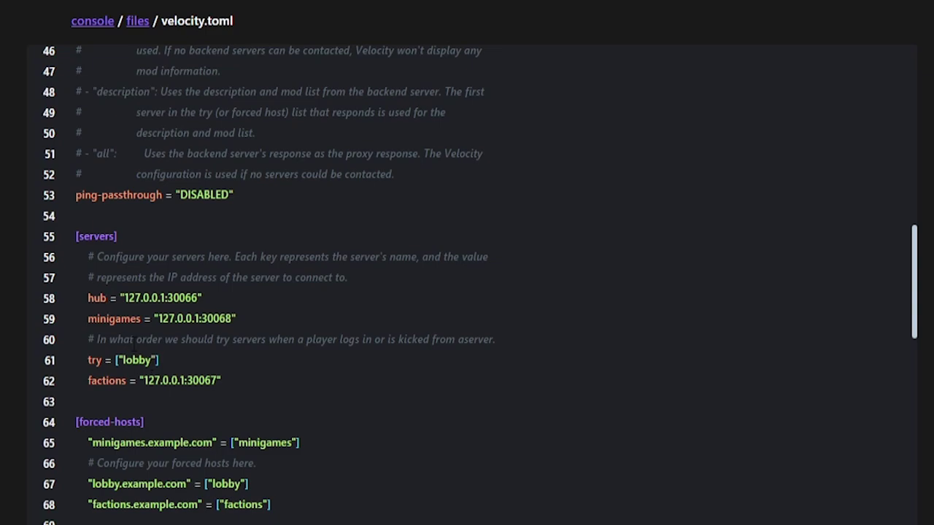
{"action": "double_click", "coordinate": [111, 321]}
{"action": "type", "text": "bedwars"}
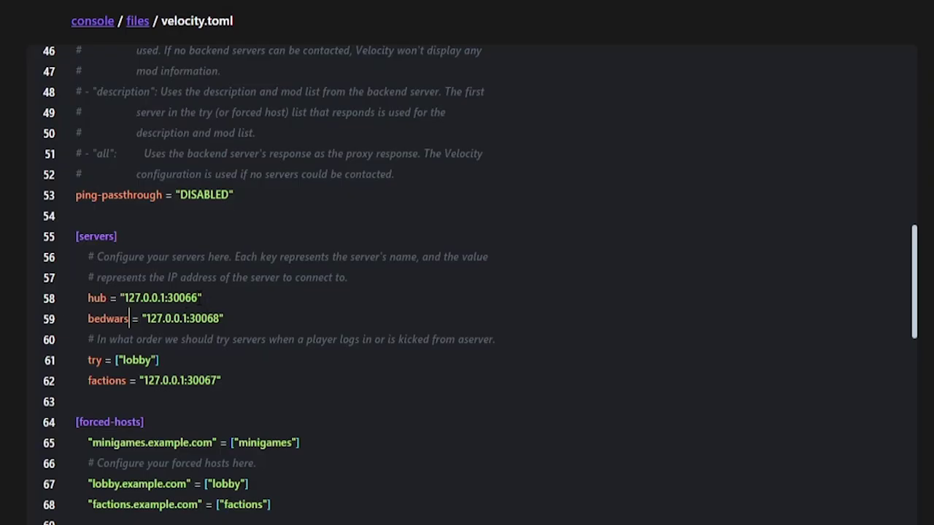
Set the hub address to 168.119.77.154:2315 and bedwars to 168.119.77.154:2324
{"action": "left_click_drag", "start_coordinate": [200, 297], "coordinate": [124, 297]}
{"action": "type", "text": "168.119.77.154:2315"}
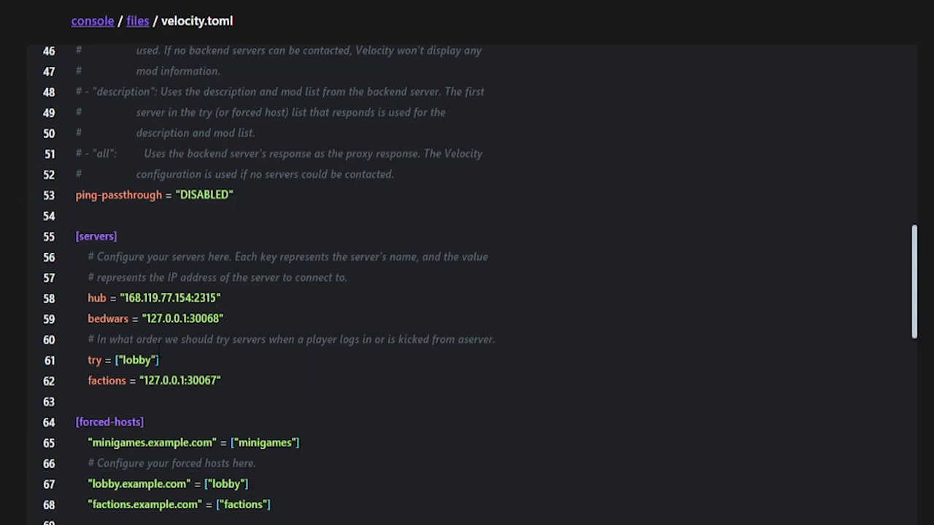
{"action": "left_click_drag", "start_coordinate": [222, 320], "coordinate": [146, 321]}
{"action": "type", "text": "168.119.77.154:2324"}
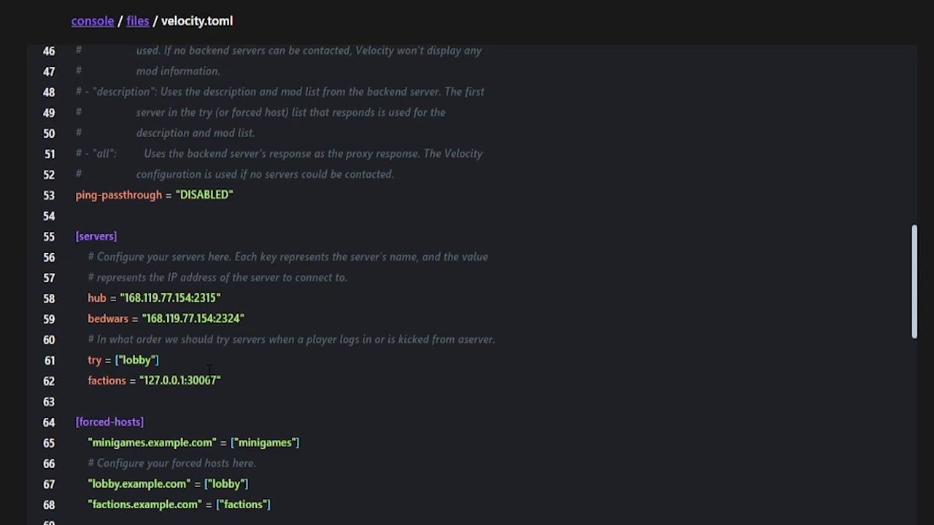
Add bedwars to the try list and delete the factions server entry
{"action": "key", "text": "Down"}
{"action": "key", "text": "Down"}
{"action": "type", "text": ", \""}
{"action": "double_click", "coordinate": [105, 318]}
{"action": "key", "text": "ctrl+c"}
{"action": "left_click", "coordinate": [165, 360]}
{"action": "key", "text": "ctrl+v"}
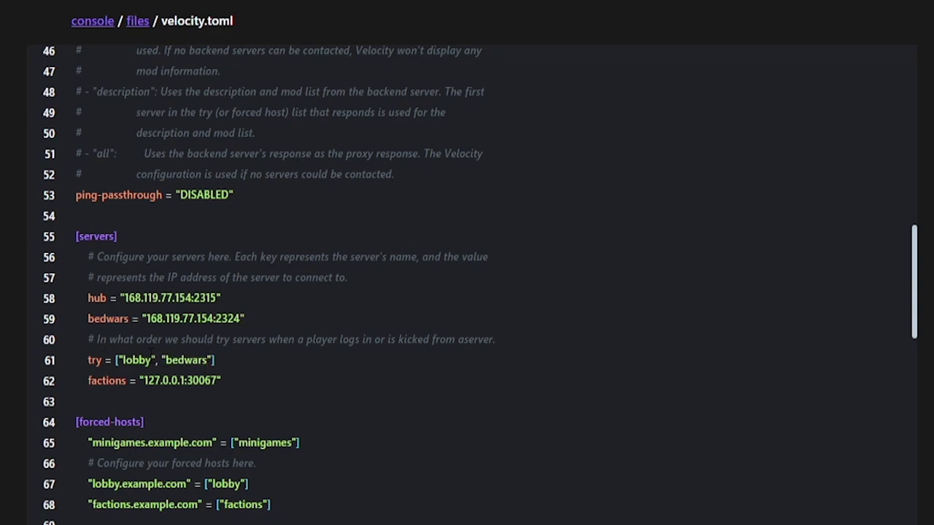
{"action": "key", "text": "Right"}
{"action": "type", "text": ", "}
{"action": "type", "text": "\"servername"}
{"action": "key", "text": "BackSpace"}
{"action": "key", "text": "BackSpace"}
{"action": "key", "text": "BackSpace"}
{"action": "key", "text": "BackSpace"}
{"action": "key", "text": "BackSpace"}
{"action": "key", "text": "BackSpace"}
{"action": "key", "text": "BackSpace"}
{"action": "key", "text": "BackSpace"}
{"action": "key", "text": "BackSpace"}
{"action": "key", "text": "BackSpace"}
{"action": "key", "text": "BackSpace"}
{"action": "key", "text": "BackSpace"}
{"action": "key", "text": "BackSpace"}
{"action": "left_click", "coordinate": [238, 384]}
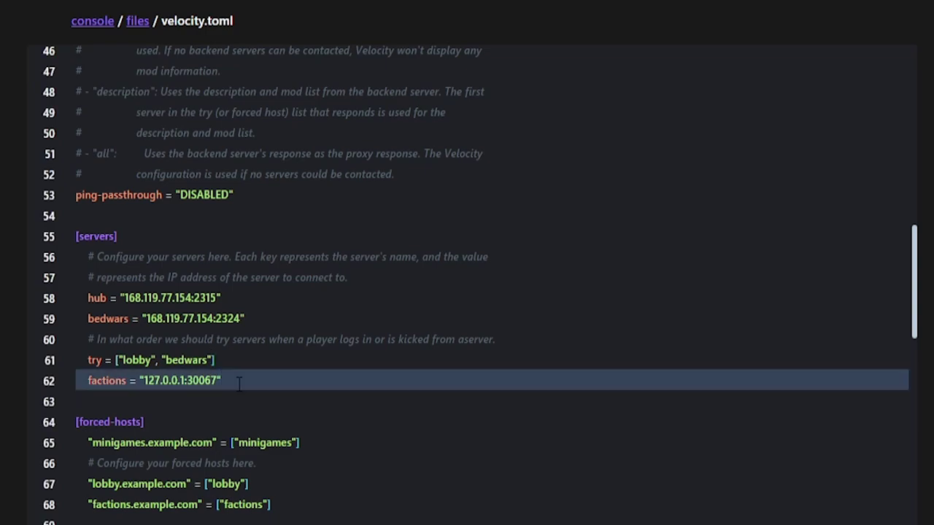
{"action": "key", "text": "BackSpace"}
{"action": "key", "text": "BackSpace"}
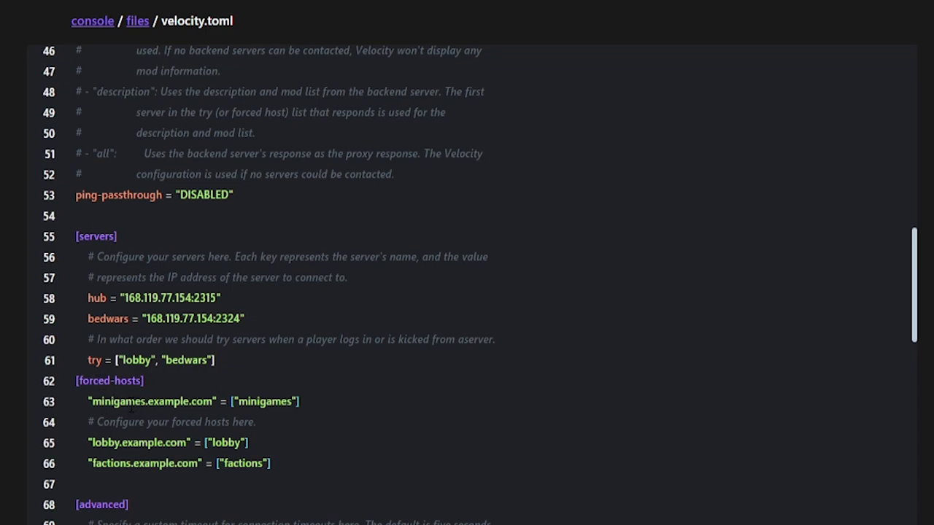
Add a blank line after the try list and edit the first forced-host entry's names
{"action": "key", "text": "Return"}
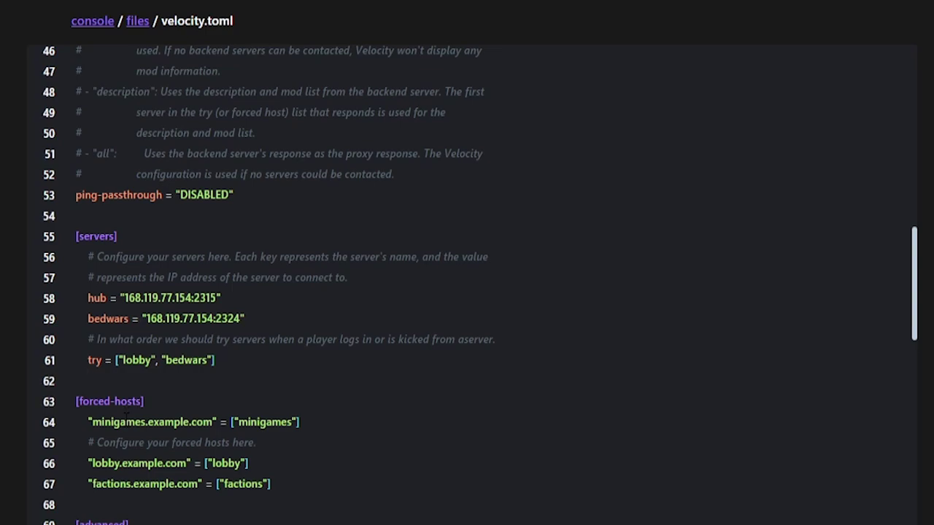
{"action": "double_click", "coordinate": [113, 423]}
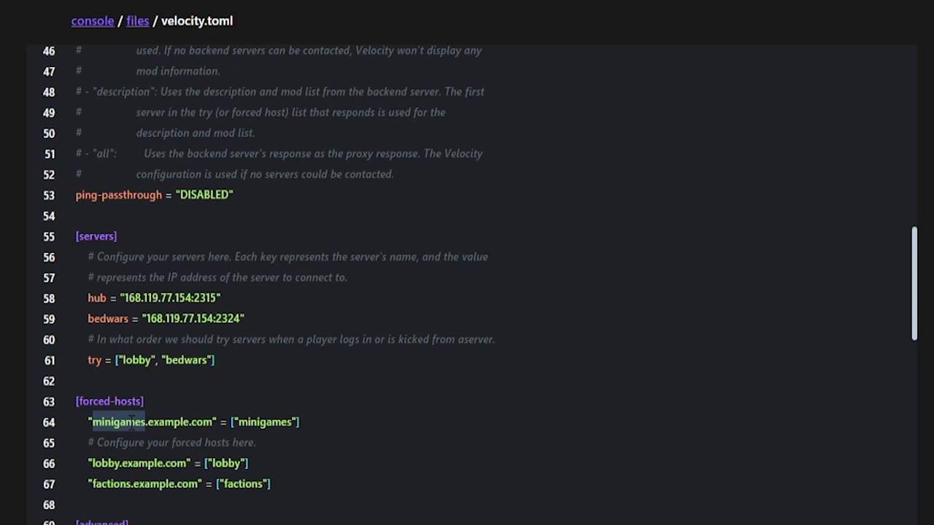
{"action": "type", "text": "fire"}
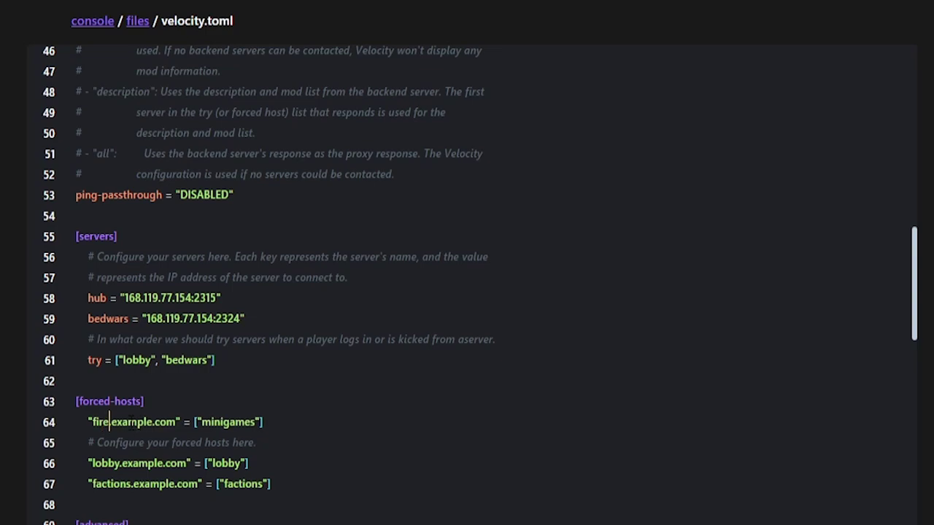
{"action": "double_click", "coordinate": [142, 423]}
{"action": "left_click_drag", "start_coordinate": [152, 430], "coordinate": [168, 431]}
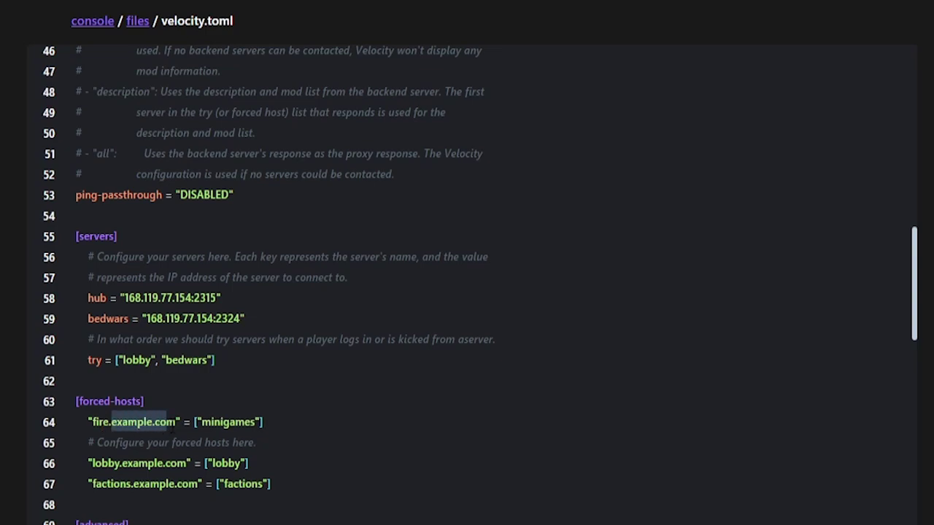
{"action": "double_click", "coordinate": [235, 423]}
{"action": "type", "text": "fre"}
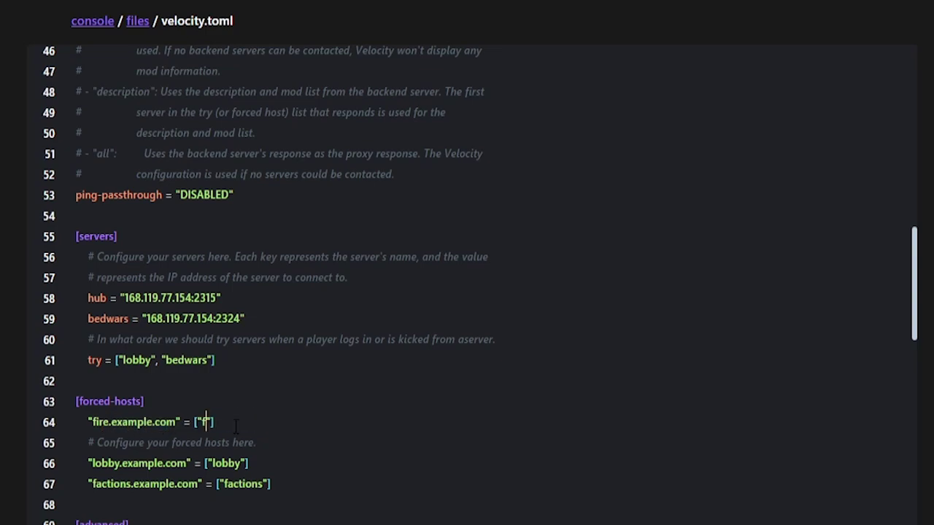
{"action": "key", "text": "BackSpace"}
{"action": "key", "text": "BackSpace"}
Delete all forced-host entries and look through the rest of velocity.toml
{"action": "left_click_drag", "start_coordinate": [273, 484], "coordinate": [50, 427]}
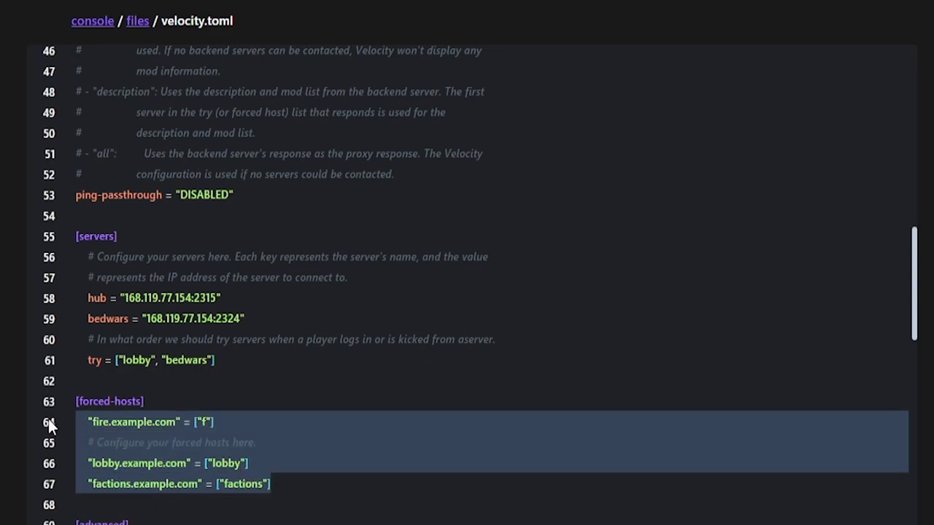
{"action": "key", "text": "BackSpace"}
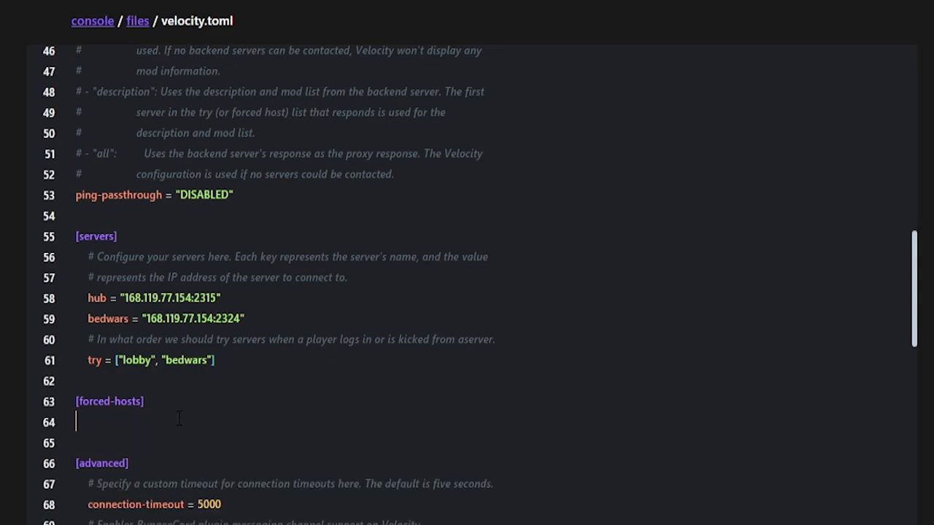
{"action": "scroll", "coordinate": [49, 427], "scroll_direction": "down", "scroll_amount": 3}
{"action": "scroll", "coordinate": [131, 291], "scroll_direction": "down", "scroll_amount": 2}
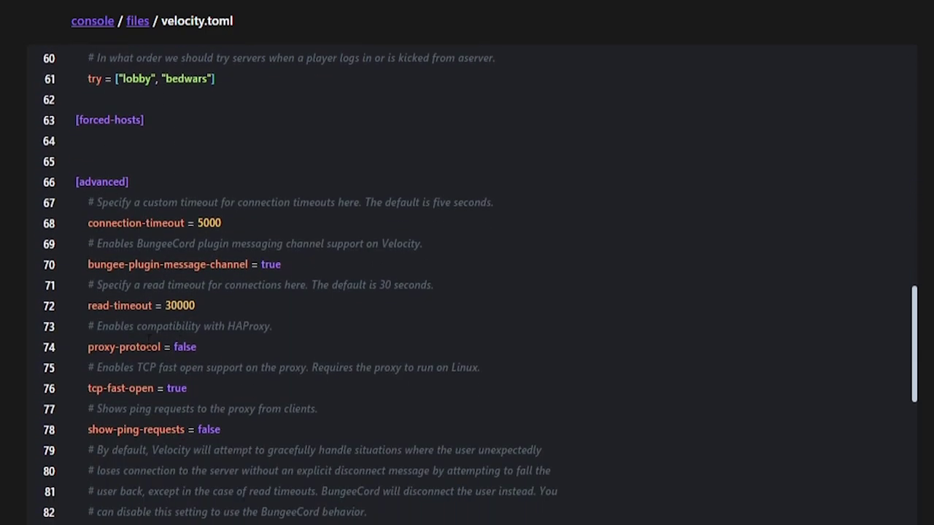
{"action": "scroll", "coordinate": [151, 325], "scroll_direction": "down", "scroll_amount": 5}
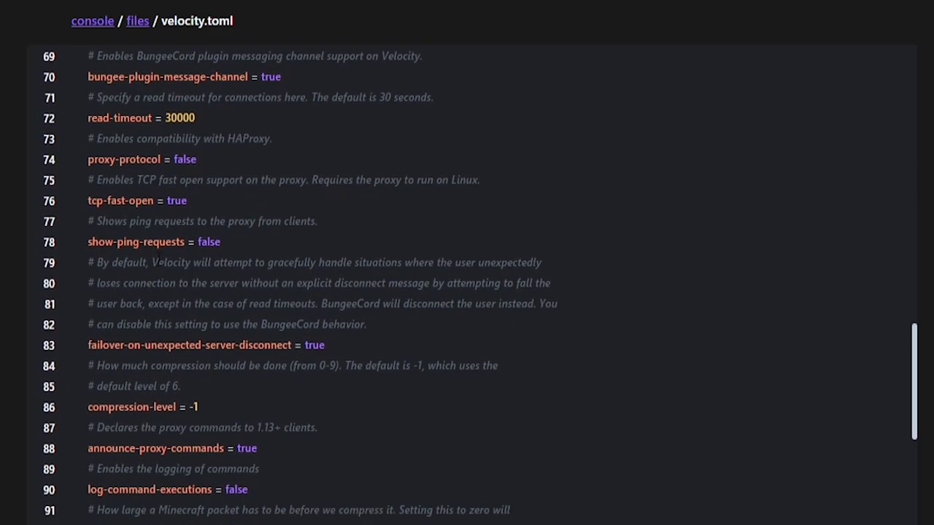
{"action": "scroll", "coordinate": [160, 236], "scroll_direction": "down", "scroll_amount": 1}
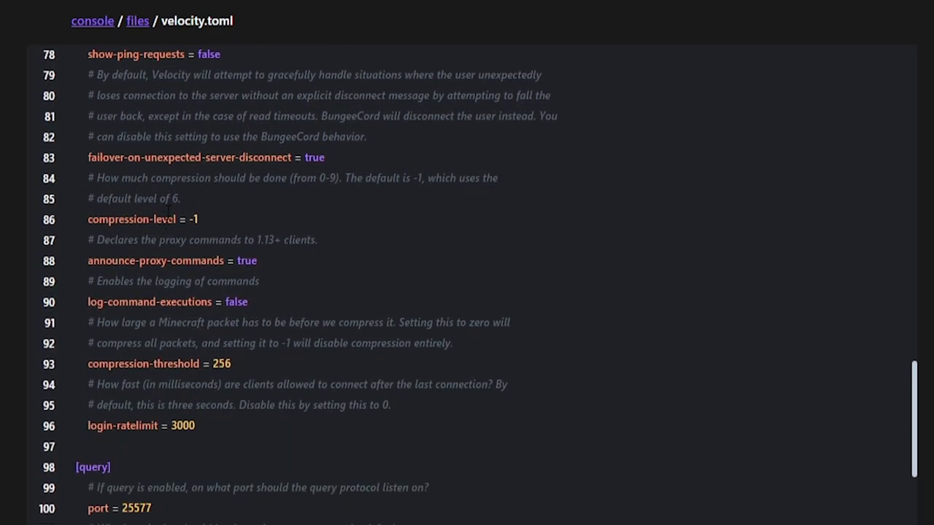
{"action": "scroll", "coordinate": [168, 213], "scroll_direction": "down", "scroll_amount": 2}
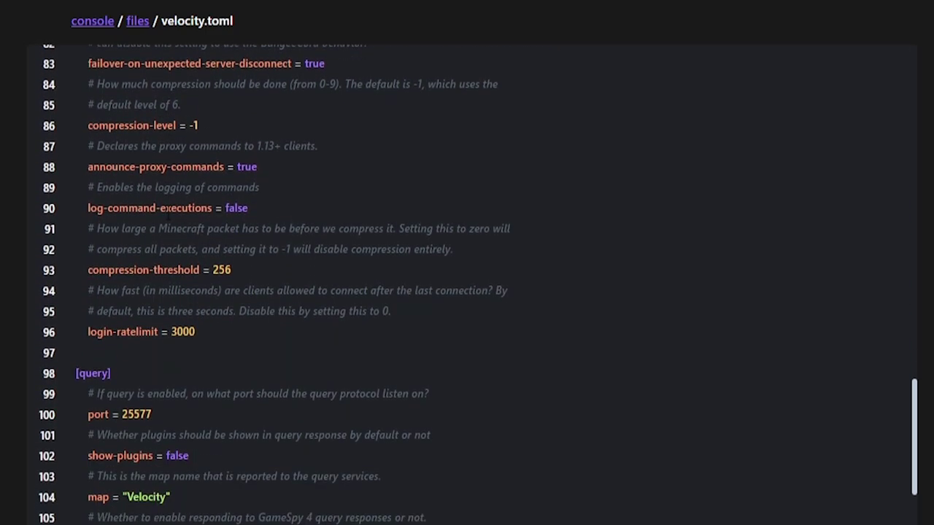
{"action": "scroll", "coordinate": [167, 211], "scroll_direction": "down", "scroll_amount": 7}
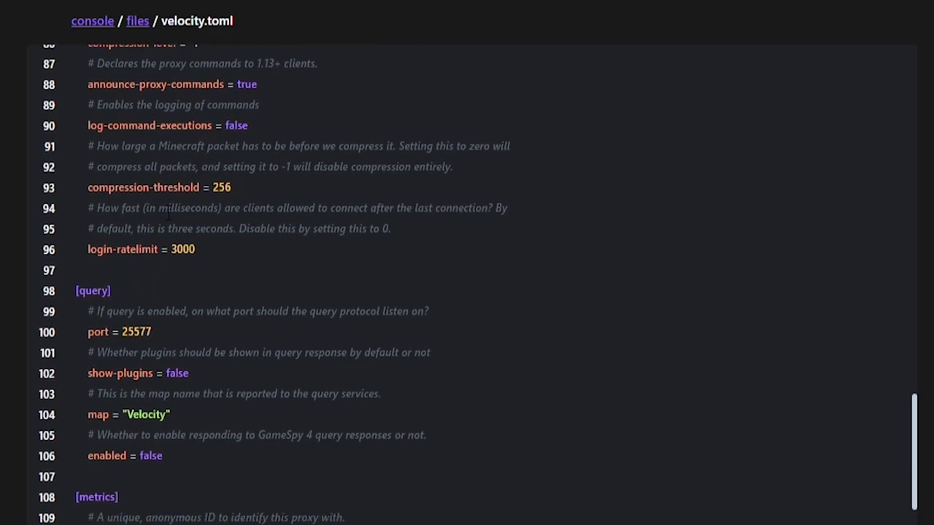
{"action": "scroll", "coordinate": [157, 155], "scroll_direction": "up", "scroll_amount": 2}
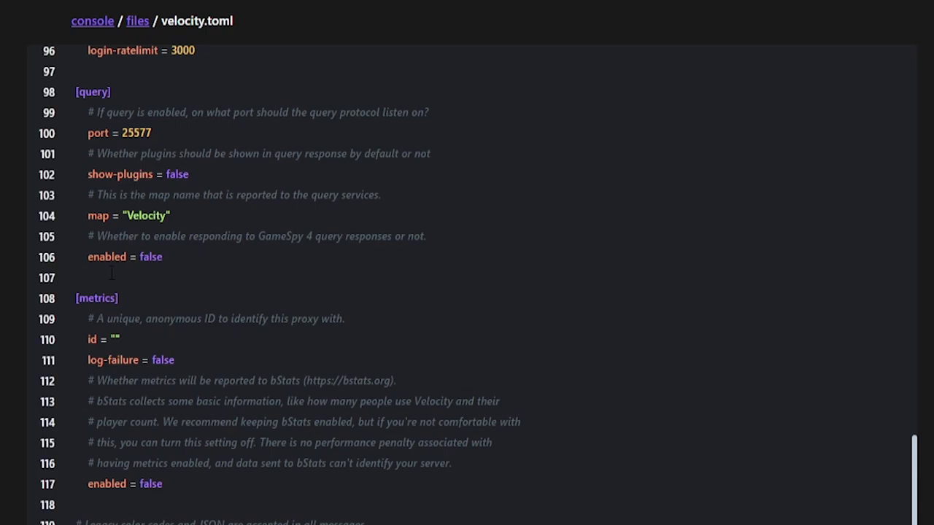
{"action": "scroll", "coordinate": [130, 197], "scroll_direction": "down", "scroll_amount": 5}
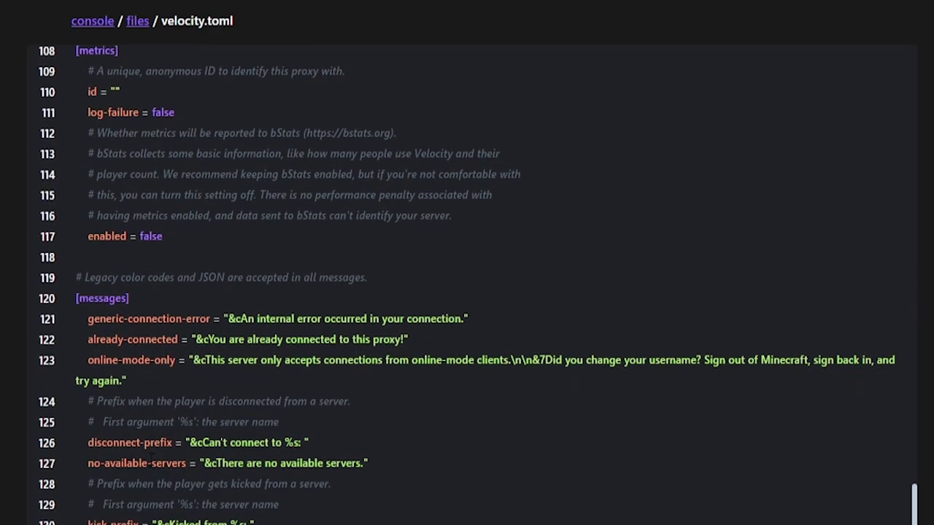
{"action": "scroll", "coordinate": [151, 456], "scroll_direction": "up", "scroll_amount": 20}
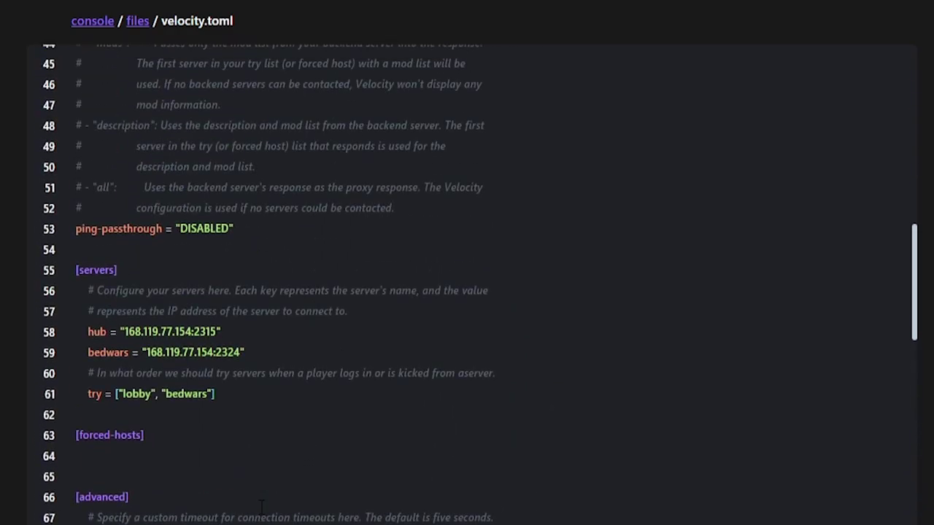
{"action": "scroll", "coordinate": [261, 505], "scroll_direction": "up", "scroll_amount": 14}
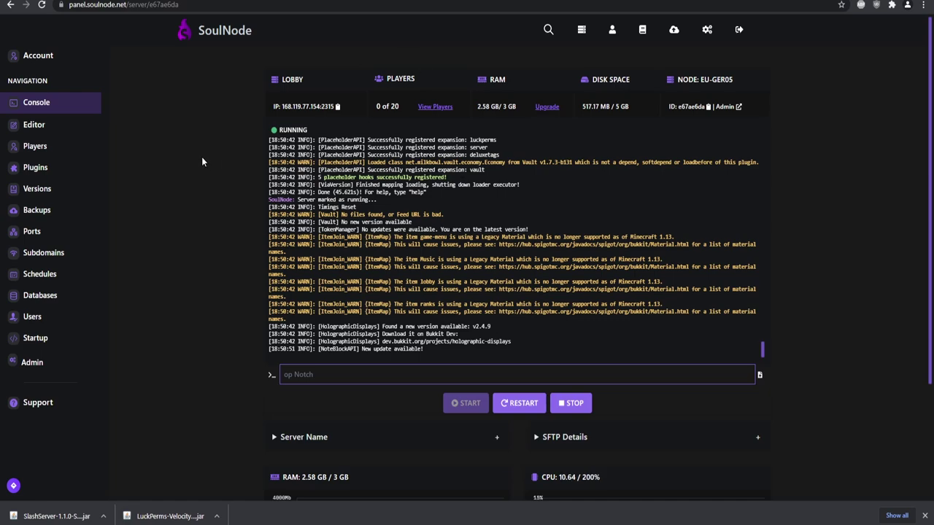
Change online-mode from true to false in the Lobby server's server.properties
{"action": "left_click", "coordinate": [73, 135]}
{"action": "left_click", "coordinate": [56, 193]}
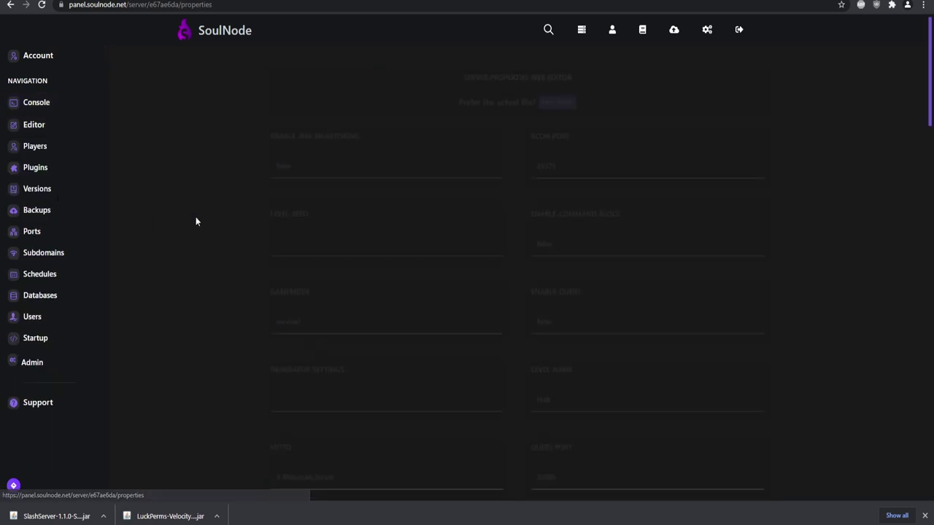
{"action": "key", "text": "ctrl+f"}
{"action": "type", "text": "online"}
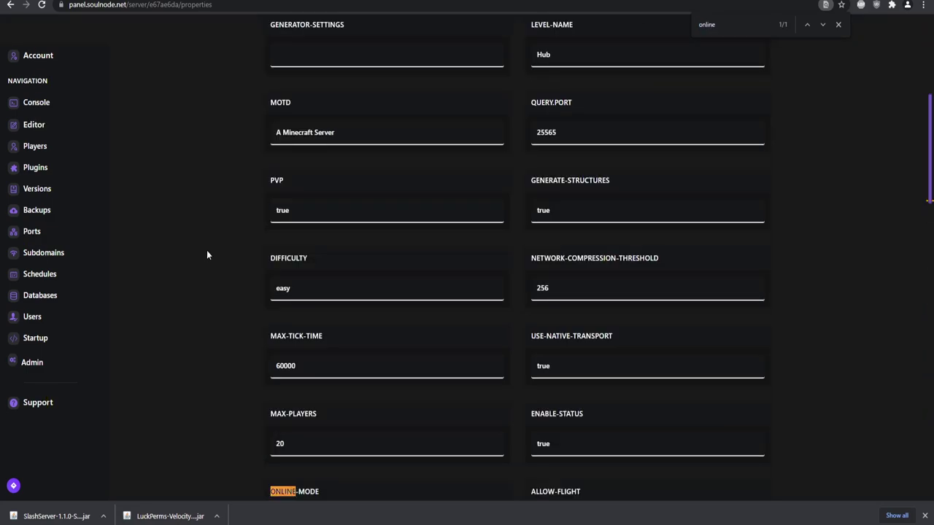
{"action": "scroll", "coordinate": [206, 255], "scroll_direction": "down", "scroll_amount": 1}
{"action": "double_click", "coordinate": [312, 415]}
{"action": "type", "text": "false"}
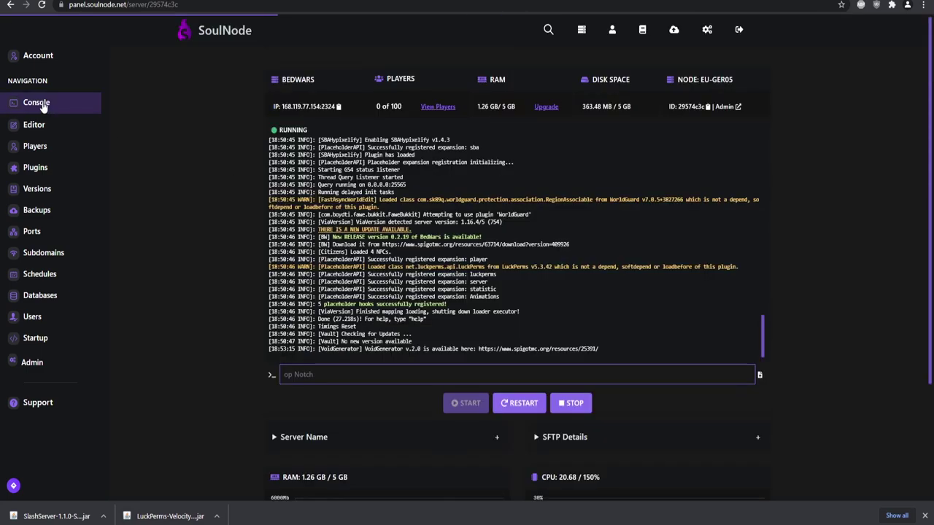
Change online-mode from true to false in the Bedwars server's server.properties
{"action": "left_click", "coordinate": [62, 128]}
{"action": "left_click", "coordinate": [64, 195]}
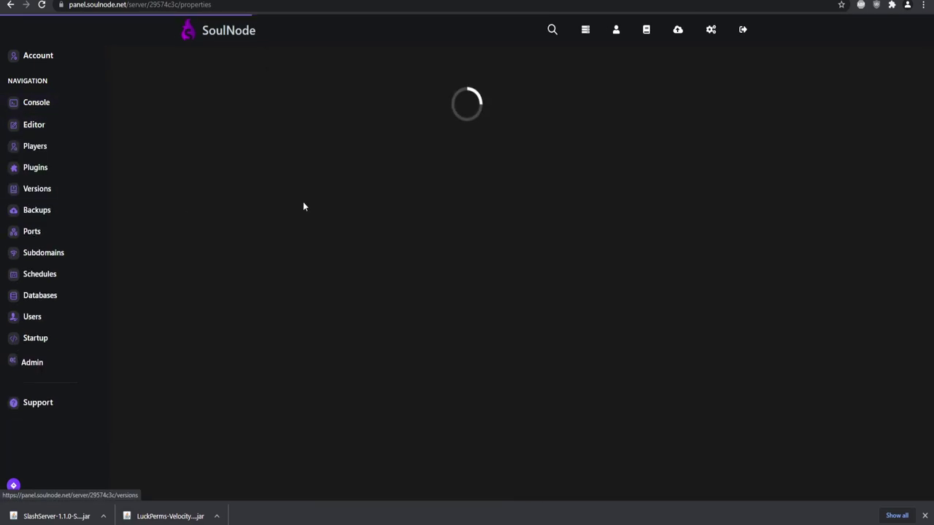
{"action": "key", "text": "ctrl+f"}
{"action": "type", "text": "online"}
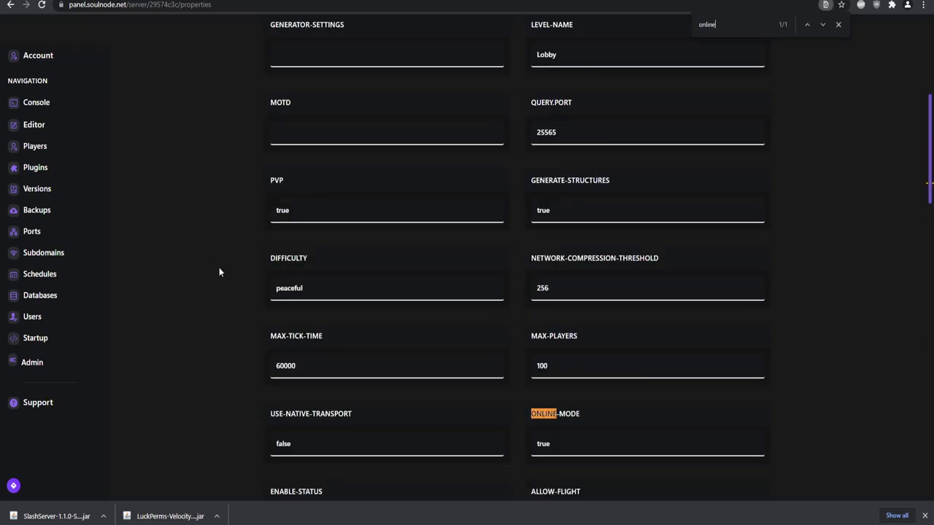
{"action": "scroll", "coordinate": [219, 267], "scroll_direction": "down", "scroll_amount": 2}
{"action": "left_click", "coordinate": [578, 338]}
{"action": "double_click", "coordinate": [579, 338]}
{"action": "type", "text": "false"}
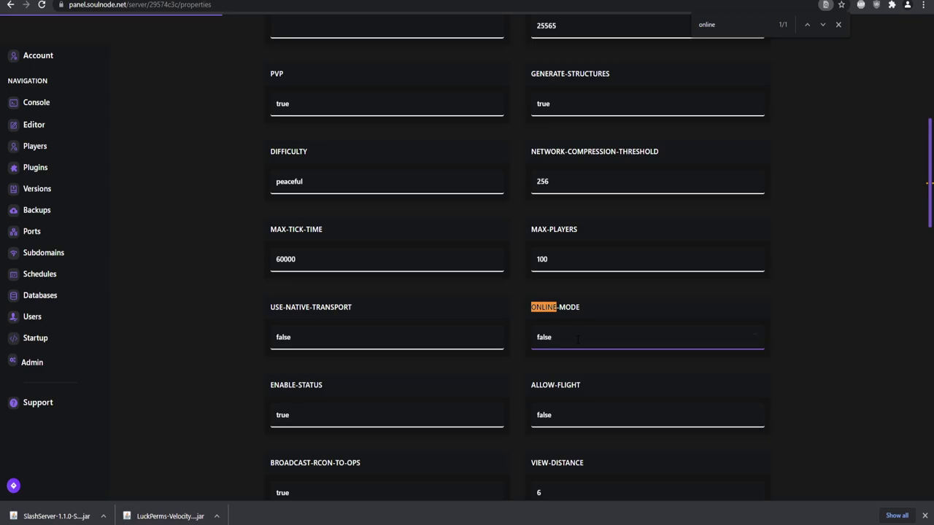
Switch to the Lobby server and bring up its file manager
{"action": "scroll", "coordinate": [532, 339], "scroll_direction": "up", "scroll_amount": 1}
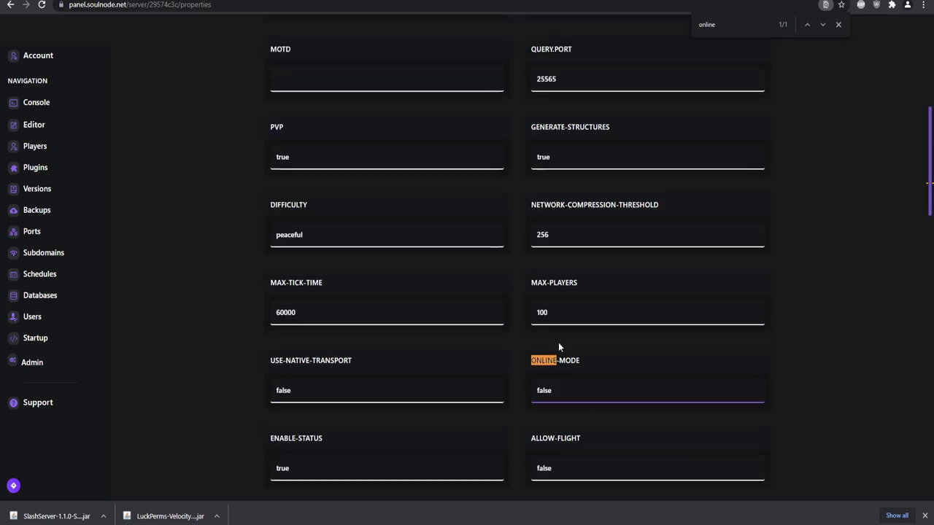
{"action": "left_click", "coordinate": [408, 2]}
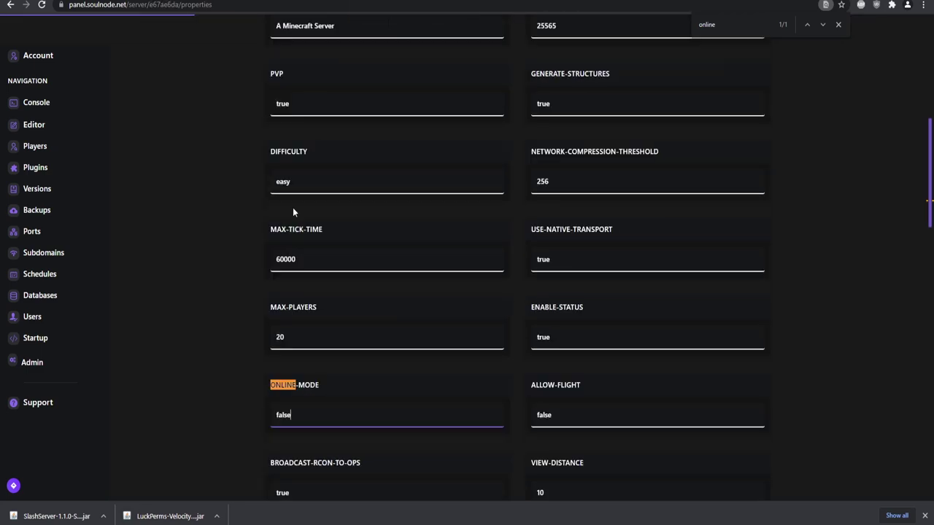
{"action": "left_click", "coordinate": [66, 150]}
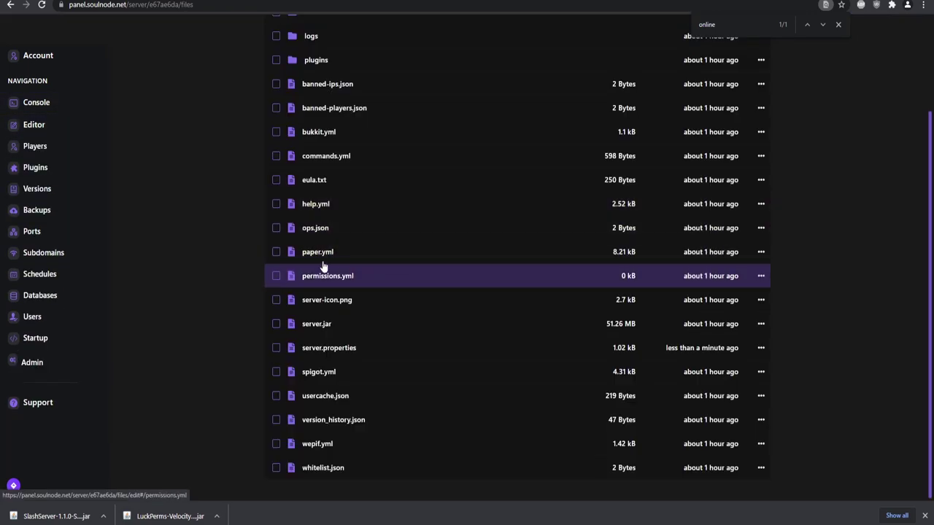
Open the Lobby server's paper.yml in the web editor
{"action": "scroll", "coordinate": [318, 261], "scroll_direction": "up", "scroll_amount": 1}
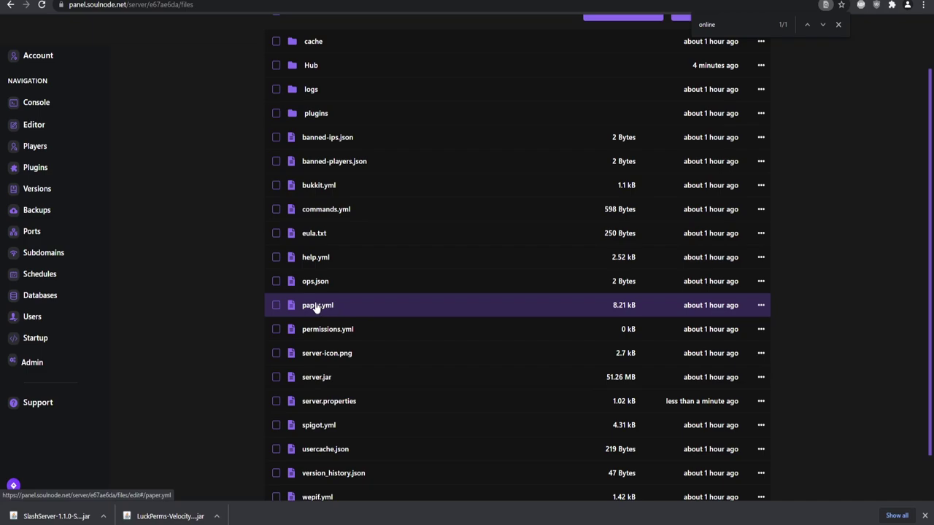
{"action": "left_click", "coordinate": [313, 307]}
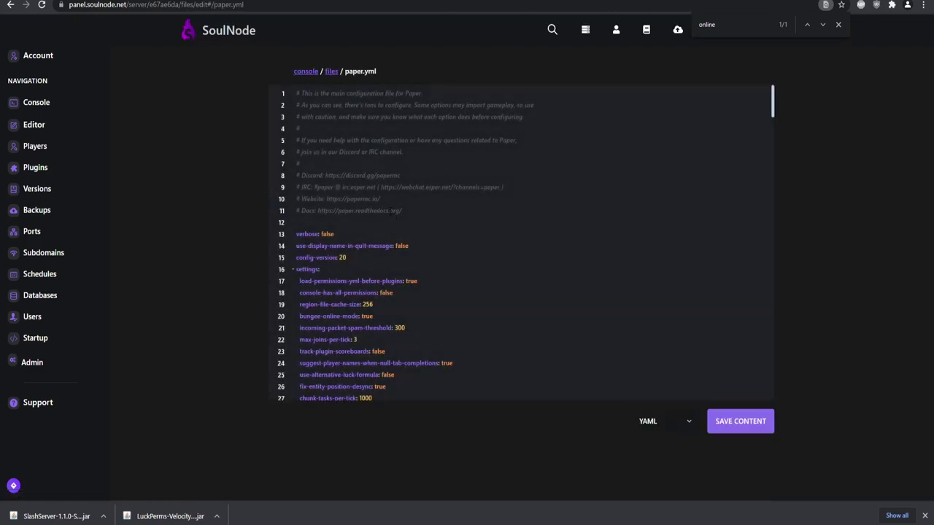
Find the velocity-support section in the Lobby paper.yml and set enabled to true
{"action": "scroll", "coordinate": [522, 241], "scroll_direction": "down", "scroll_amount": 5}
{"action": "scroll", "coordinate": [409, 200], "scroll_direction": "down", "scroll_amount": 4}
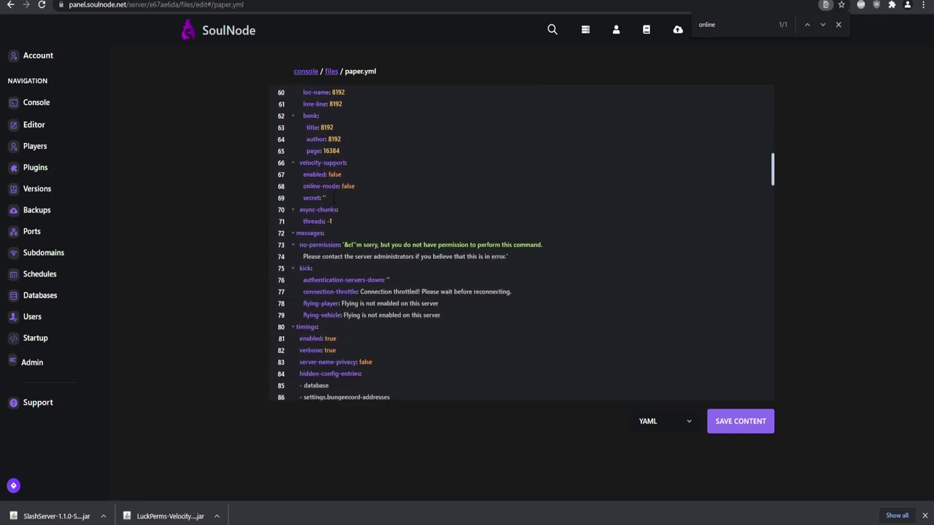
{"action": "left_click_drag", "start_coordinate": [334, 198], "coordinate": [296, 162]}
{"action": "key", "text": "ctrl+f"}
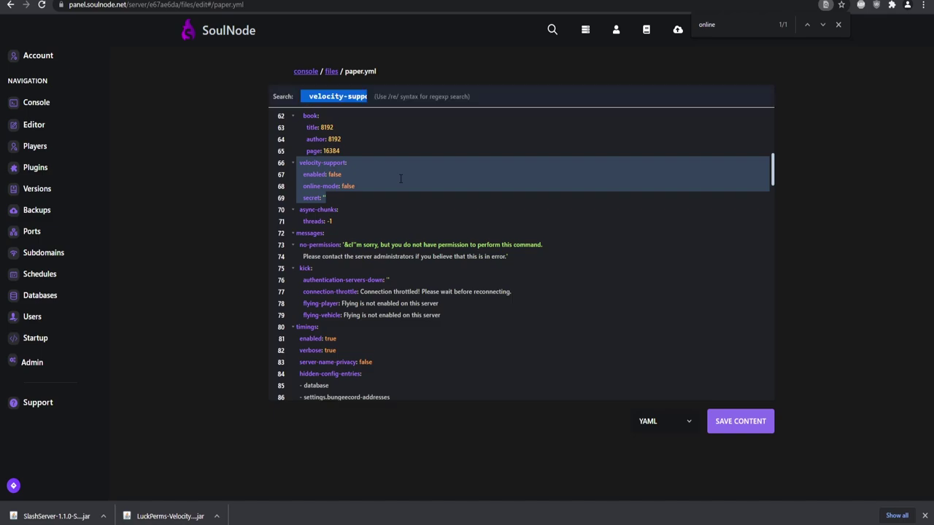
{"action": "type", "text": "v"}
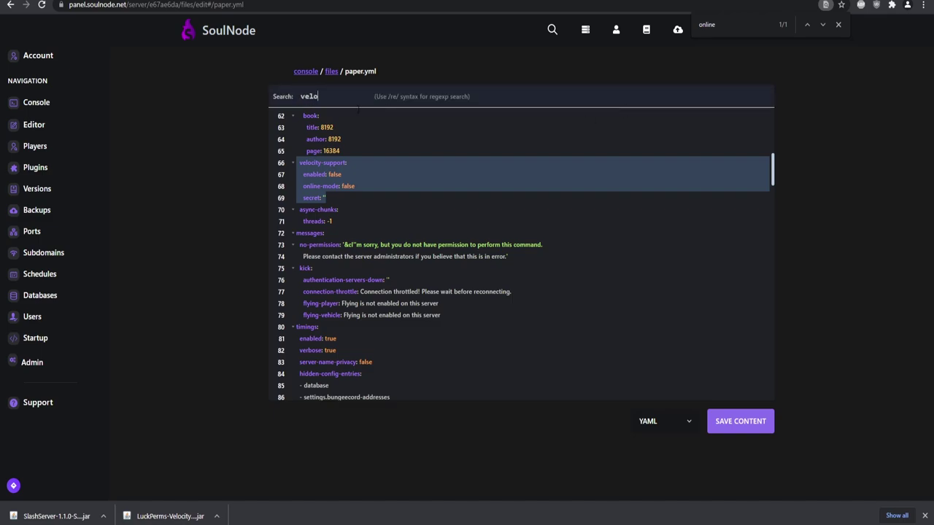
{"action": "type", "text": "elo"}
{"action": "key", "text": "Return"}
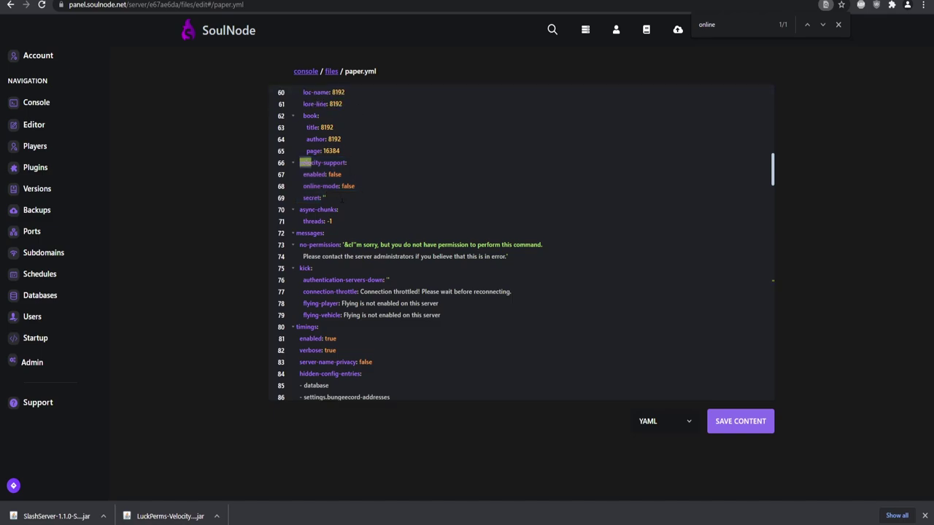
{"action": "key", "text": "End"}
{"action": "key", "text": "ctrl+shift+Left"}
{"action": "type", "text": "tr"}
Set online-mode to true and paste the proxy's forwarding secret into the secret entry
{"action": "key", "text": "Down"}
{"action": "key", "text": "End"}
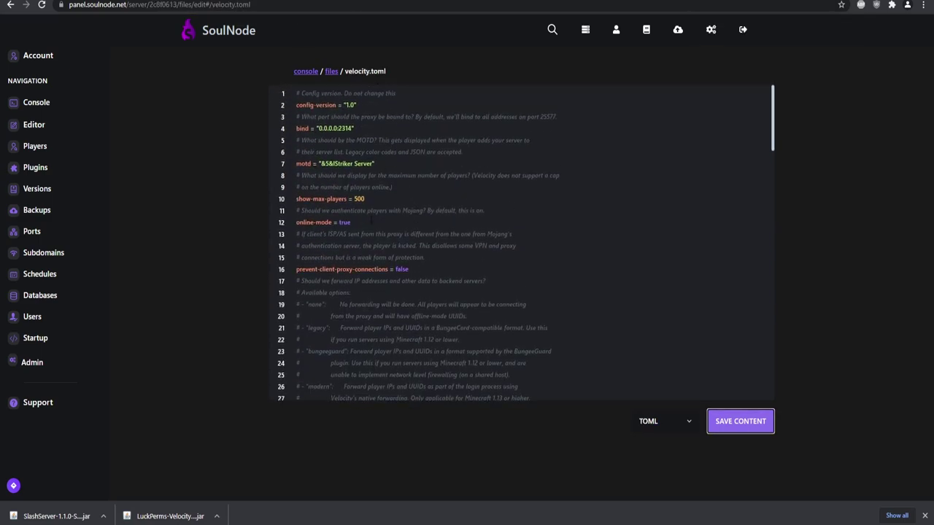
{"action": "left_click_drag", "start_coordinate": [371, 220], "coordinate": [296, 221]}
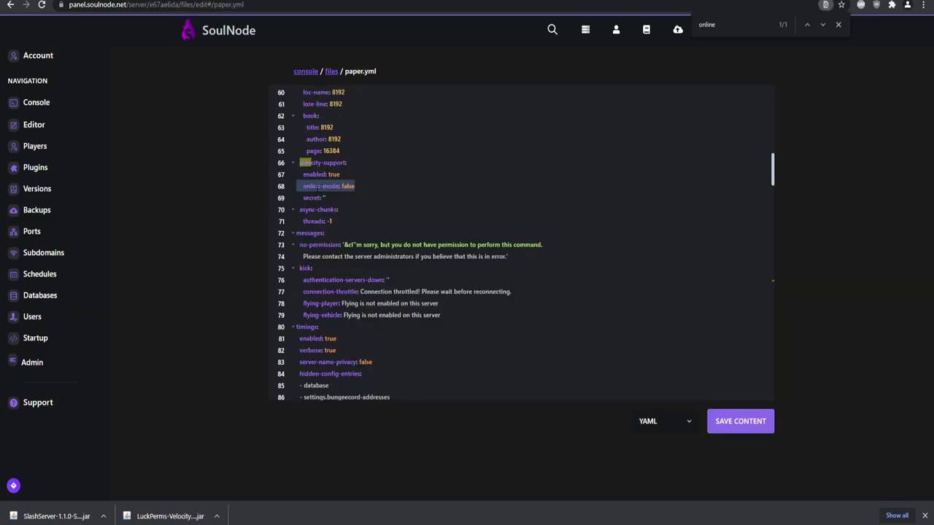
{"action": "left_click", "coordinate": [355, 186]}
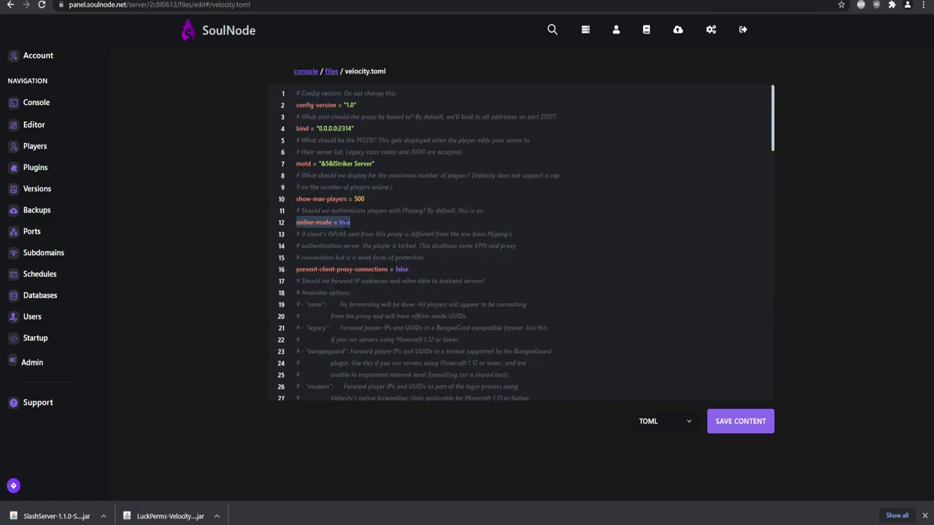
{"action": "scroll", "coordinate": [342, 222], "scroll_direction": "down", "scroll_amount": 3}
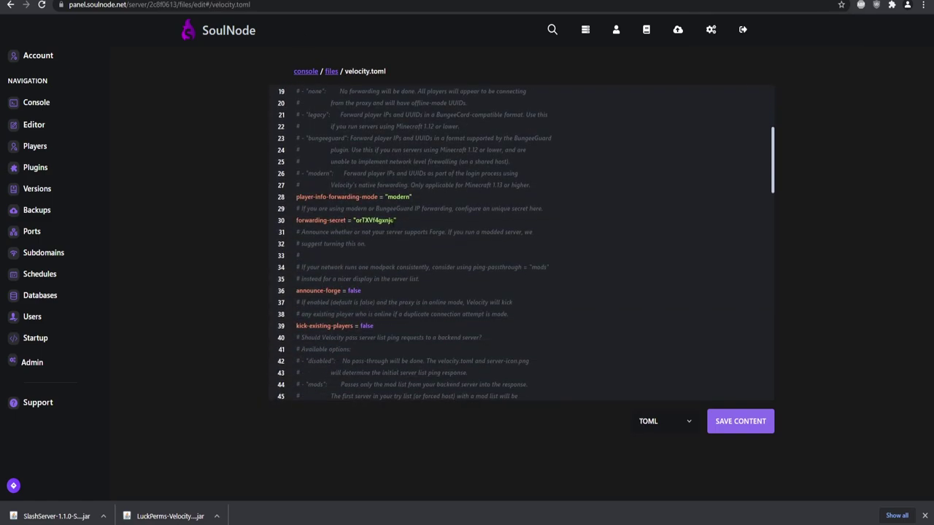
{"action": "double_click", "coordinate": [376, 219]}
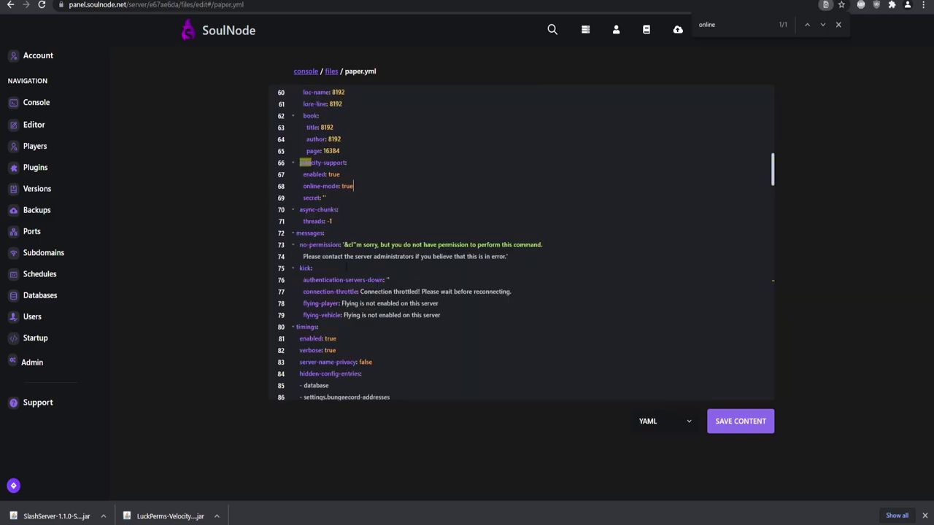
{"action": "key", "text": "ctrl+v"}
Copy the finished velocity-support block and save the Lobby paper.yml
{"action": "left_click_drag", "start_coordinate": [373, 197], "coordinate": [314, 165]}
{"action": "left_click", "coordinate": [360, 188]}
{"action": "left_click_drag", "start_coordinate": [373, 197], "coordinate": [286, 161]}
{"action": "key", "text": "ctrl+c"}
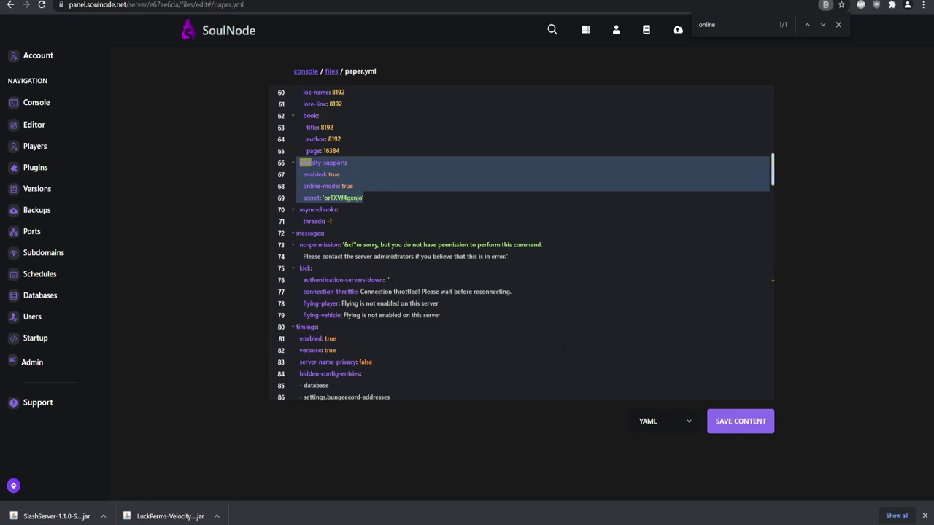
{"action": "left_click", "coordinate": [737, 423]}
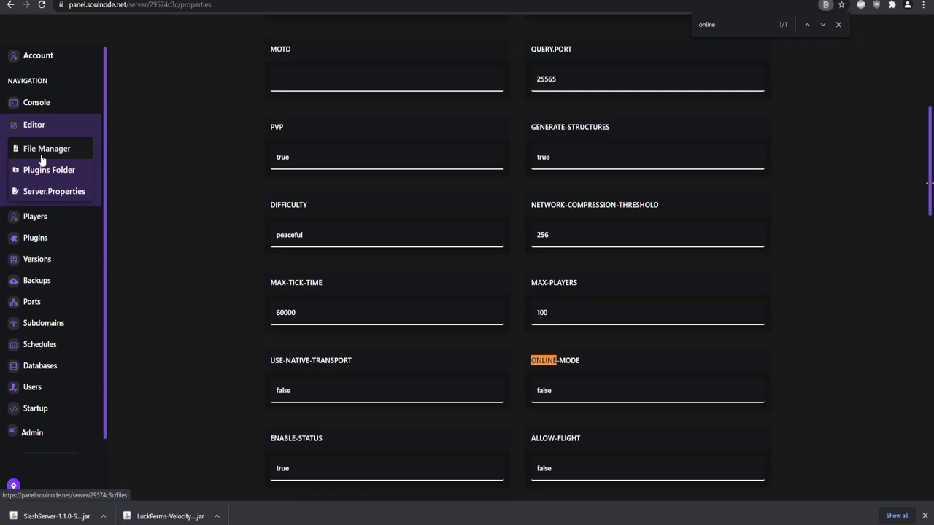
{"action": "left_click", "coordinate": [41, 150]}
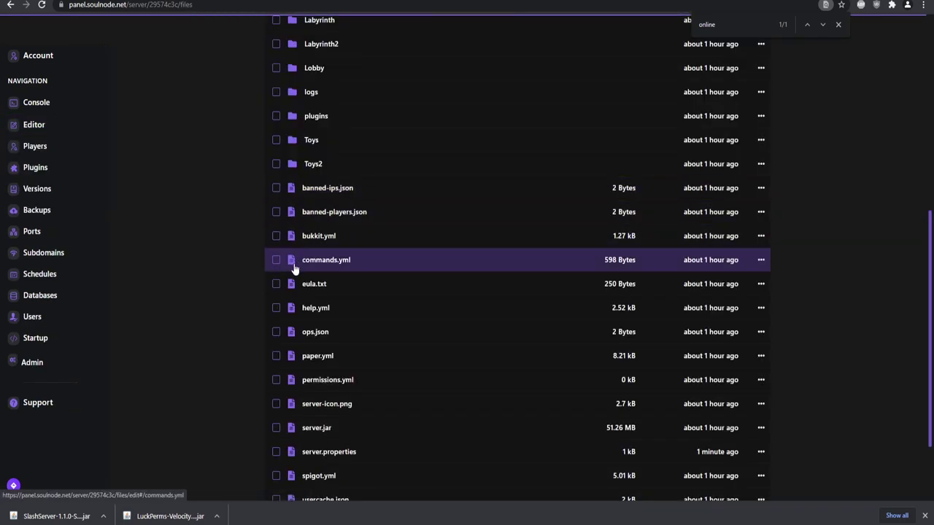
Paste the edited velocity-support block over lines 66–69 of Bedwars' paper.yml and save it
{"action": "left_click", "coordinate": [312, 357]}
{"action": "key", "text": "ctrl+f"}
{"action": "type", "text": "velo"}
{"action": "key", "text": "Return"}
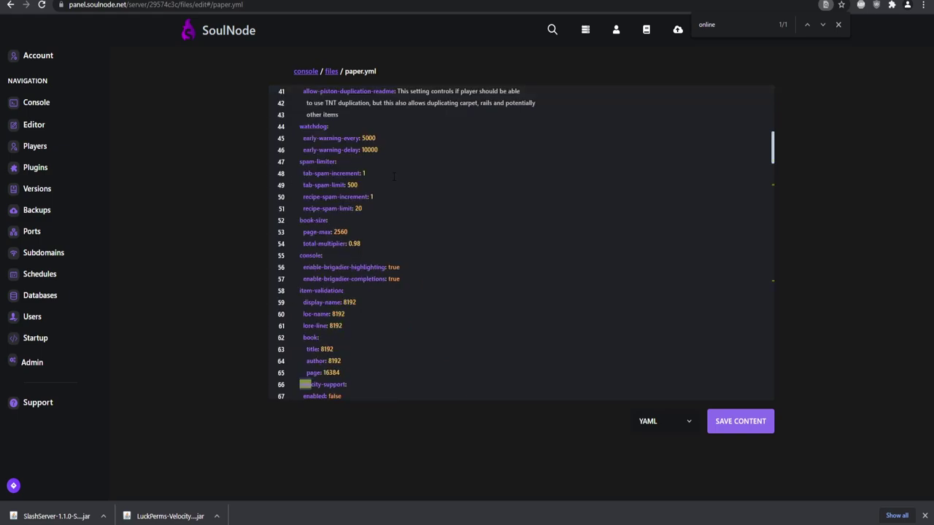
{"action": "scroll", "coordinate": [365, 283], "scroll_direction": "down", "scroll_amount": 2}
{"action": "left_click_drag", "start_coordinate": [337, 262], "coordinate": [284, 224]}
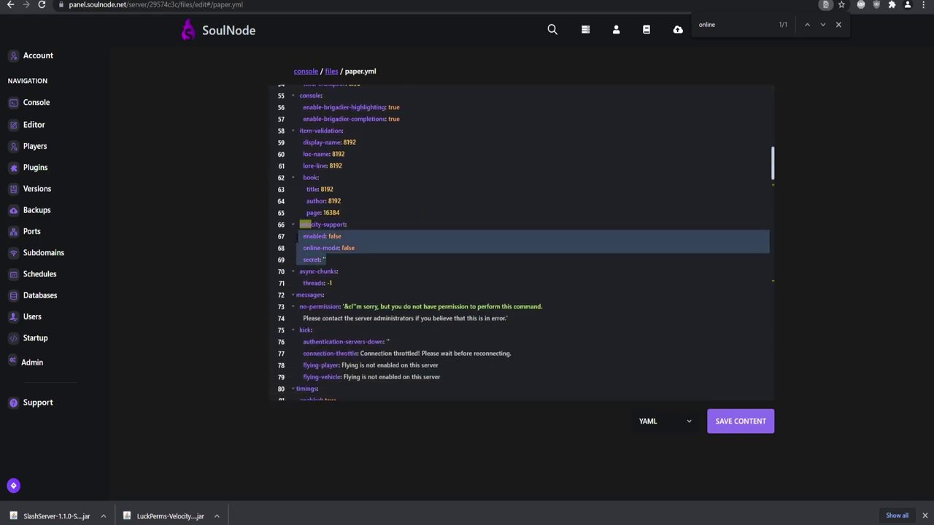
{"action": "key", "text": "ctrl+v"}
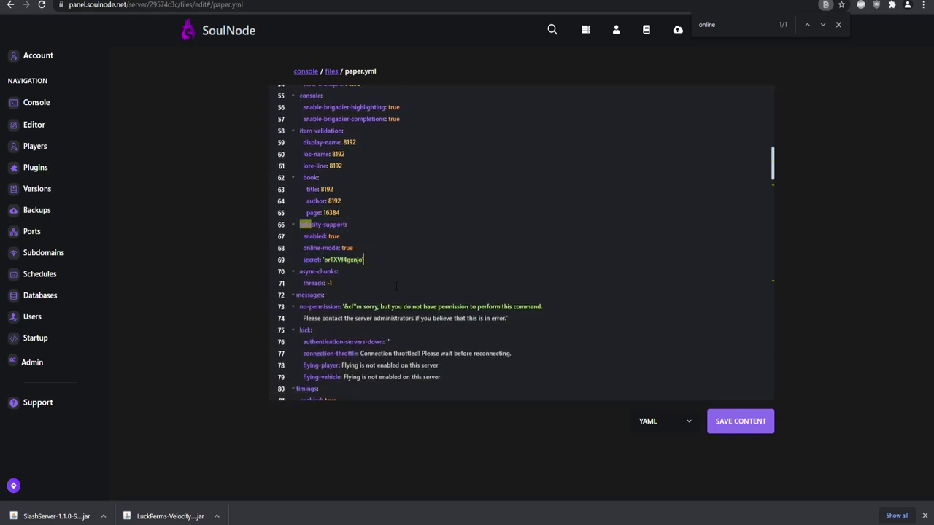
{"action": "left_click", "coordinate": [740, 421]}
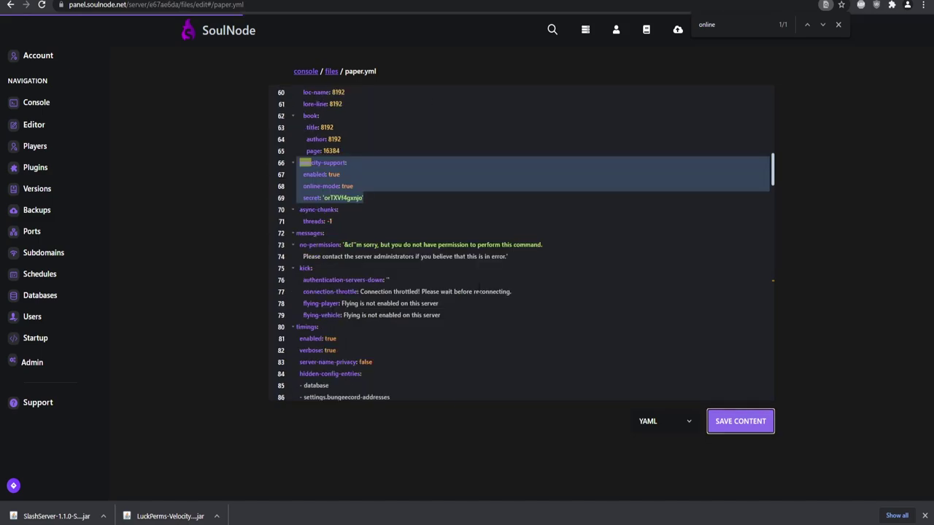
{"action": "left_click", "coordinate": [736, 427]}
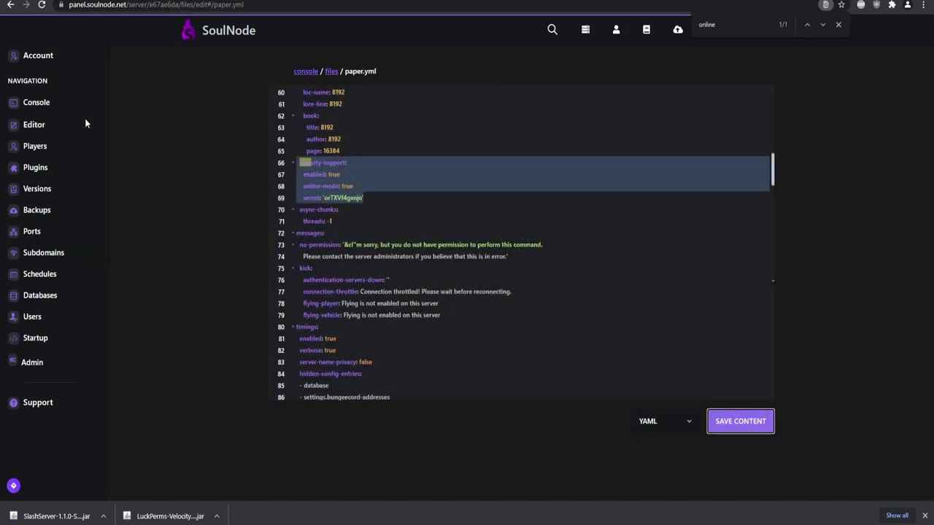
Restart the lobby and bedwars servers from their consoles
{"action": "left_click", "coordinate": [52, 108]}
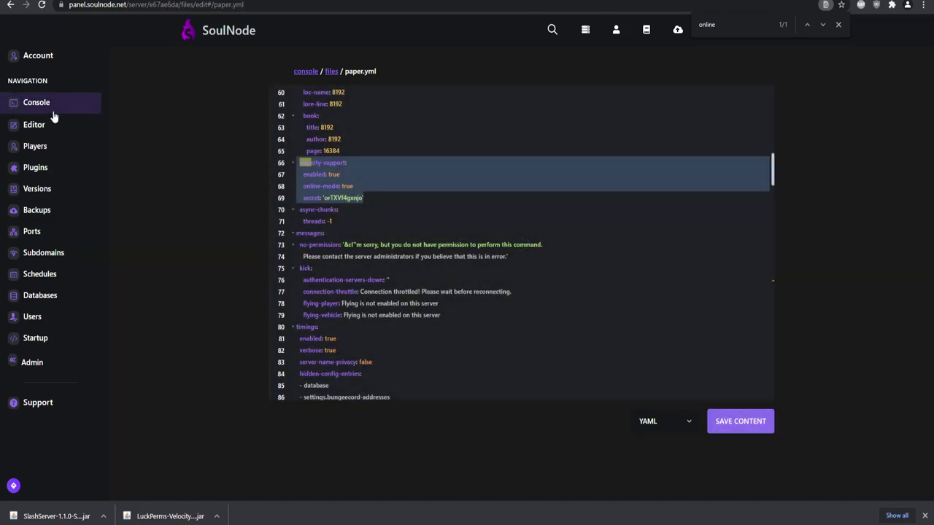
{"action": "left_click", "coordinate": [517, 404]}
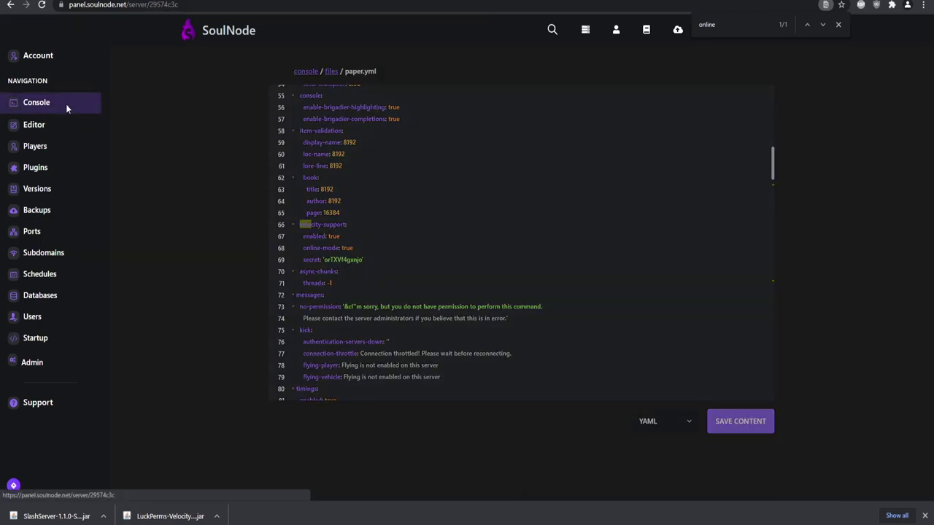
{"action": "left_click", "coordinate": [66, 107]}
{"action": "left_click", "coordinate": [521, 406]}
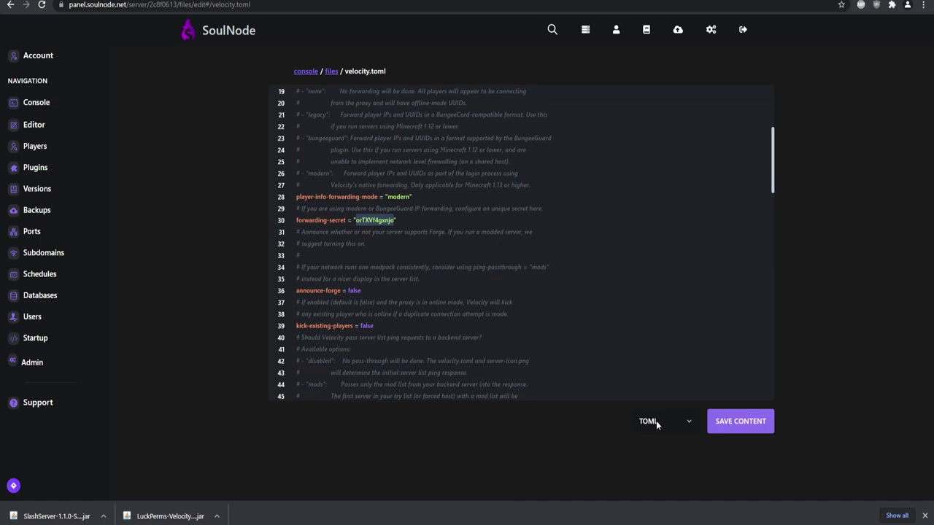
Save velocity.toml and restart the Velocity proxy, noting the 'fallback server lobby' error
{"action": "left_click", "coordinate": [744, 426]}
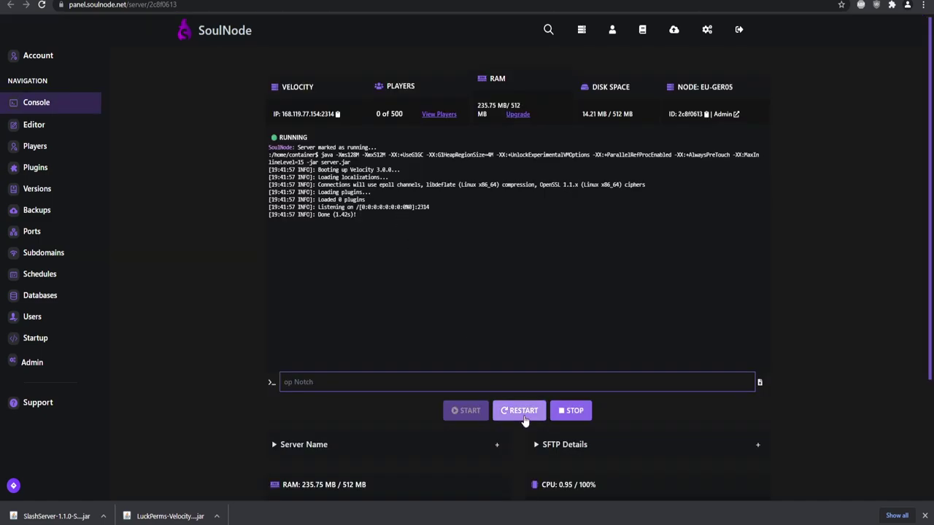
{"action": "left_click", "coordinate": [523, 417]}
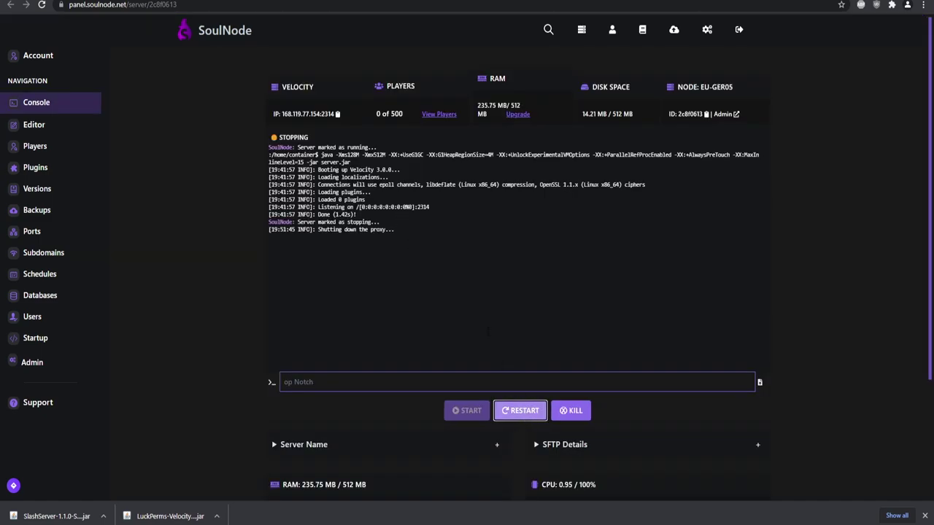
{"action": "left_click_drag", "start_coordinate": [319, 297], "coordinate": [376, 296]}
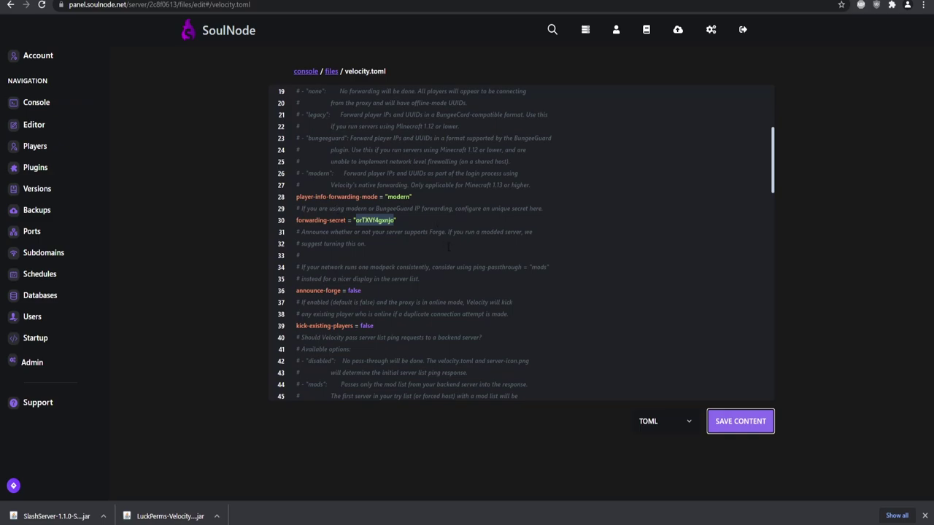
{"action": "scroll", "coordinate": [448, 248], "scroll_direction": "down", "scroll_amount": 5}
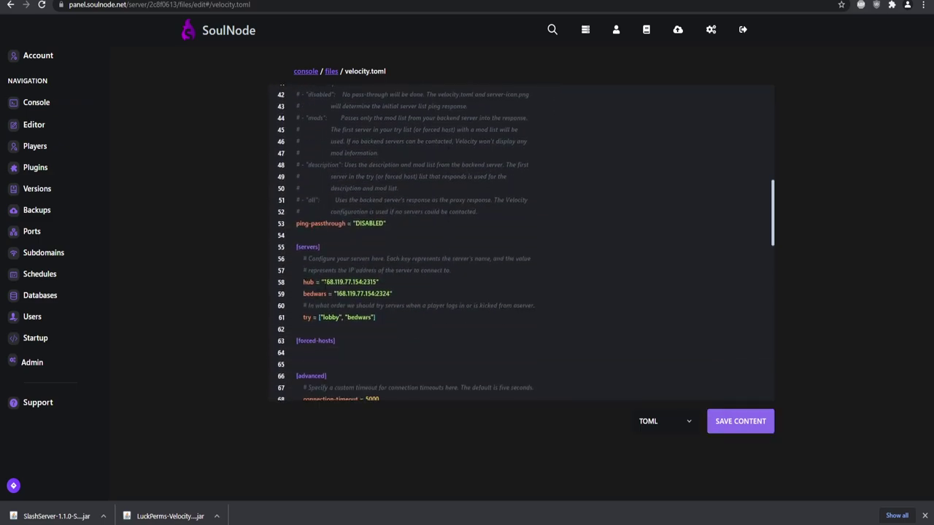
Replace lobby with hub in velocity.toml's try list and save the file
{"action": "scroll", "coordinate": [344, 276], "scroll_direction": "down", "scroll_amount": 1}
{"action": "double_click", "coordinate": [327, 263]}
{"action": "key", "text": "BackSpace"}
{"action": "type", "text": "hub"}
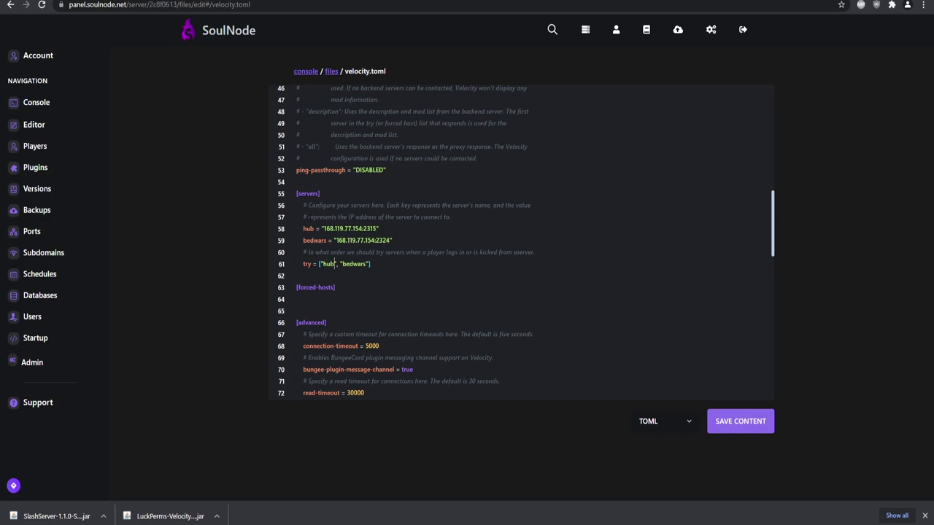
{"action": "left_click", "coordinate": [738, 423]}
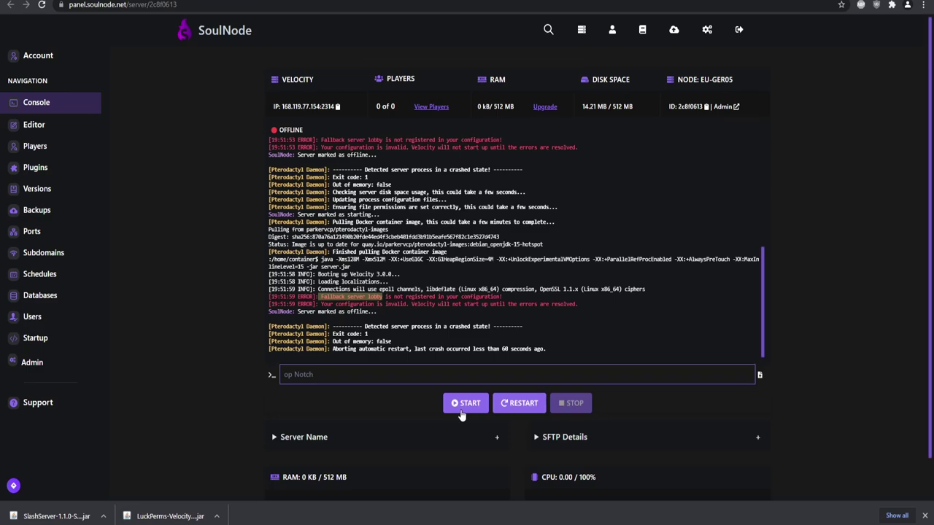
Start the Velocity proxy, confirm it runs, and copy its IP address
{"action": "left_click", "coordinate": [467, 406]}
{"action": "scroll", "coordinate": [202, 316], "scroll_direction": "up", "scroll_amount": 2}
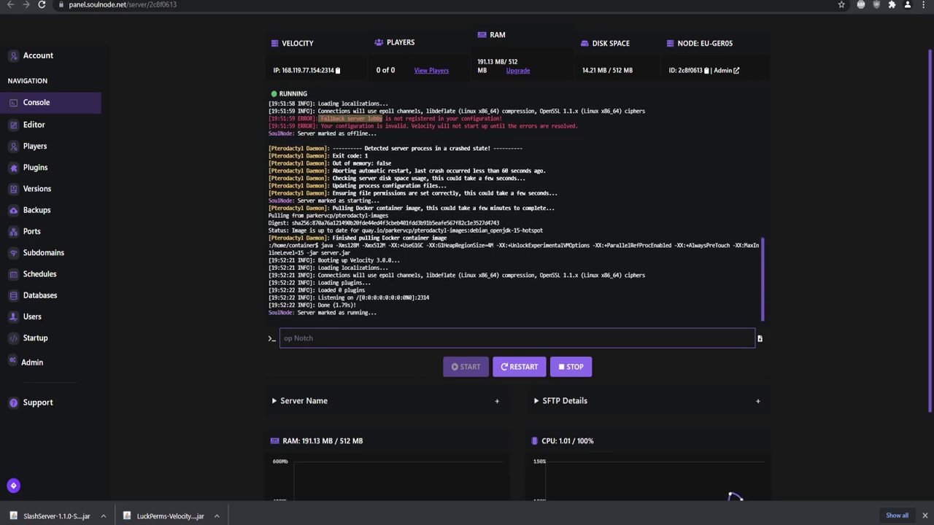
{"action": "key", "text": "ctrl+Tab"}
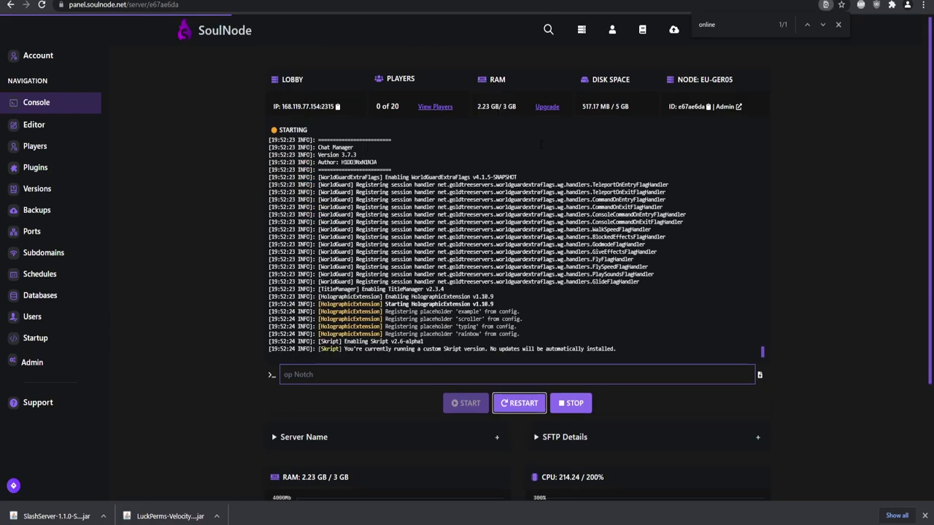
{"action": "key", "text": "ctrl+shift+Tab"}
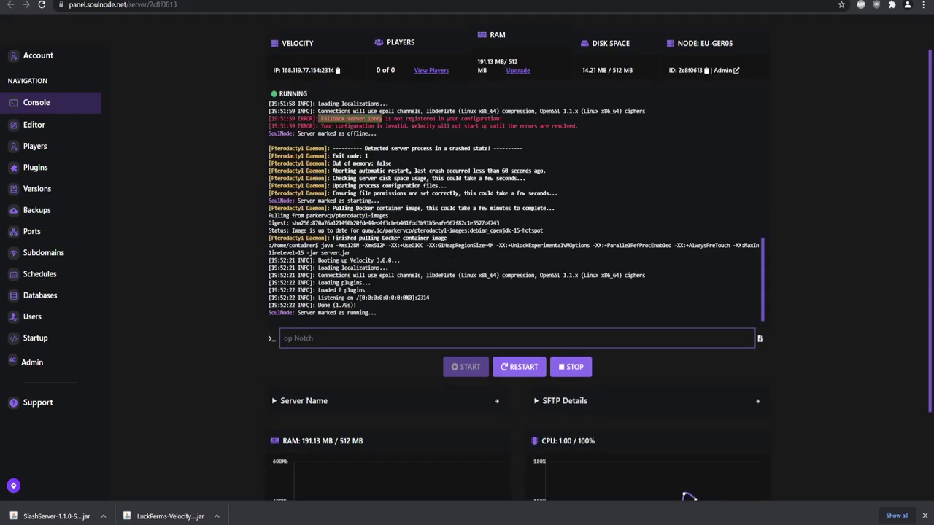
{"action": "left_click", "coordinate": [316, 76]}
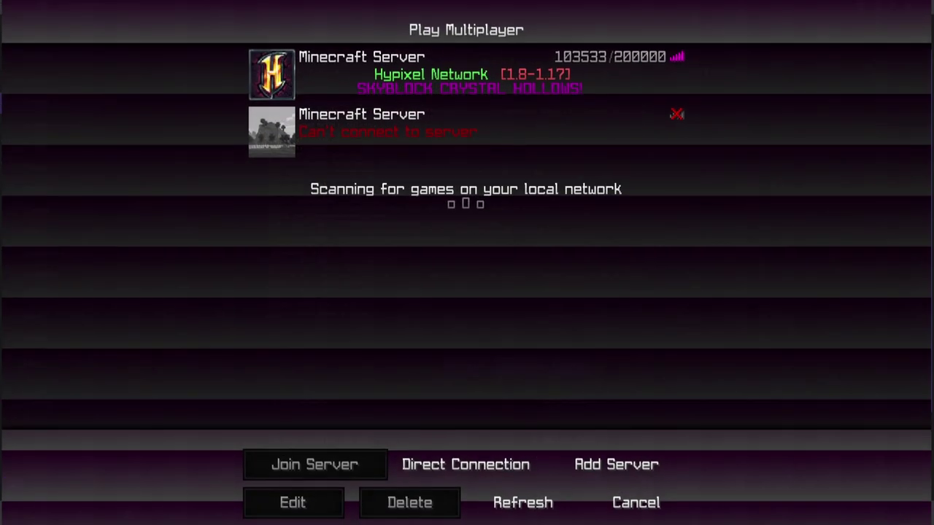
Add the proxy's pasted address as a new Minecraft server and join it
{"action": "left_click", "coordinate": [621, 474]}
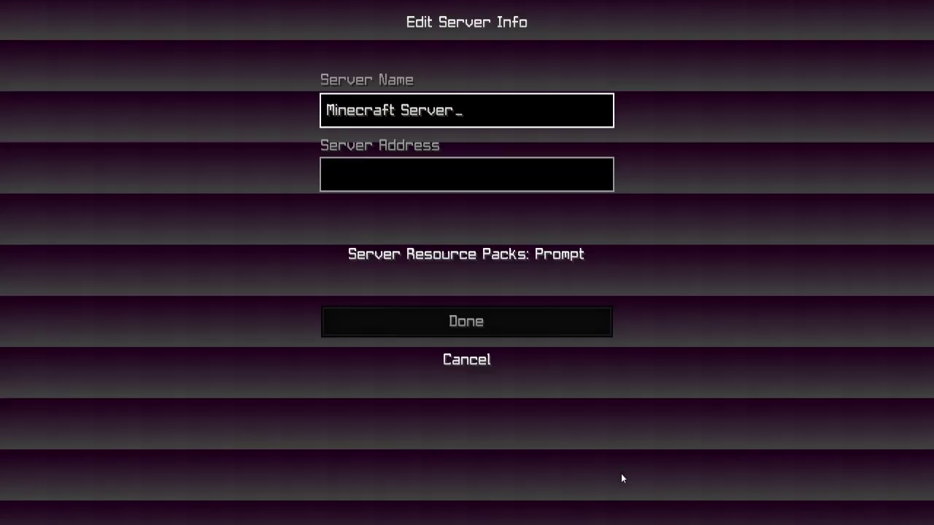
{"action": "left_click", "coordinate": [428, 160]}
{"action": "type", "text": "168.119.77.154:2314"}
{"action": "left_click", "coordinate": [476, 322]}
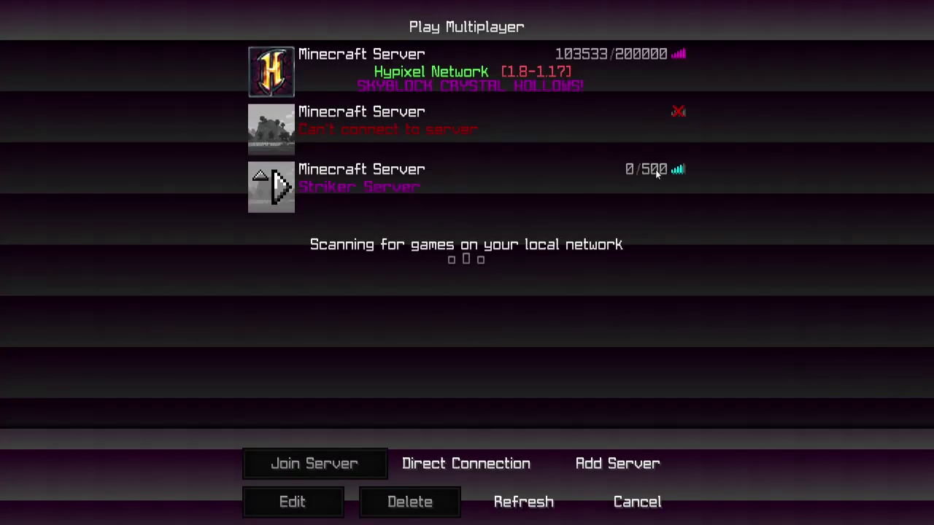
{"action": "left_click", "coordinate": [282, 187]}
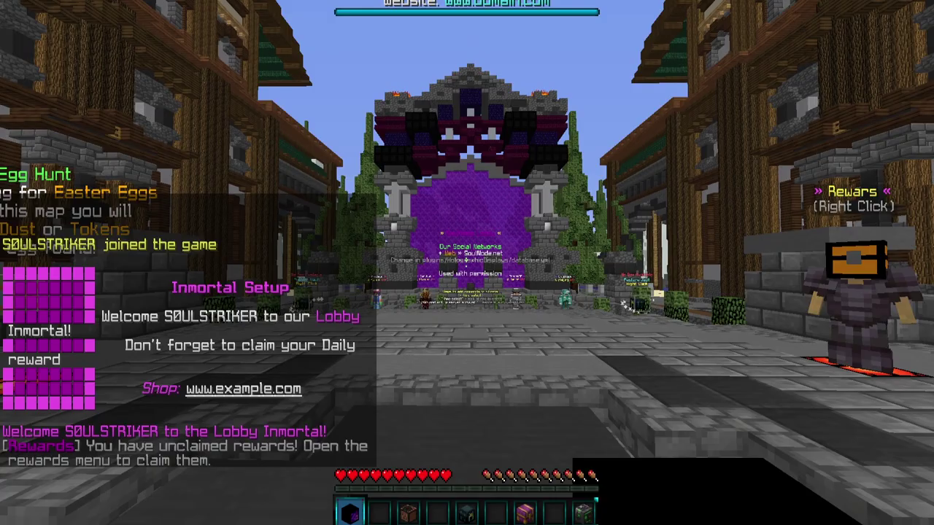
List servers with /server and switch to bedwars from the chat list
{"action": "key", "text": "w"}
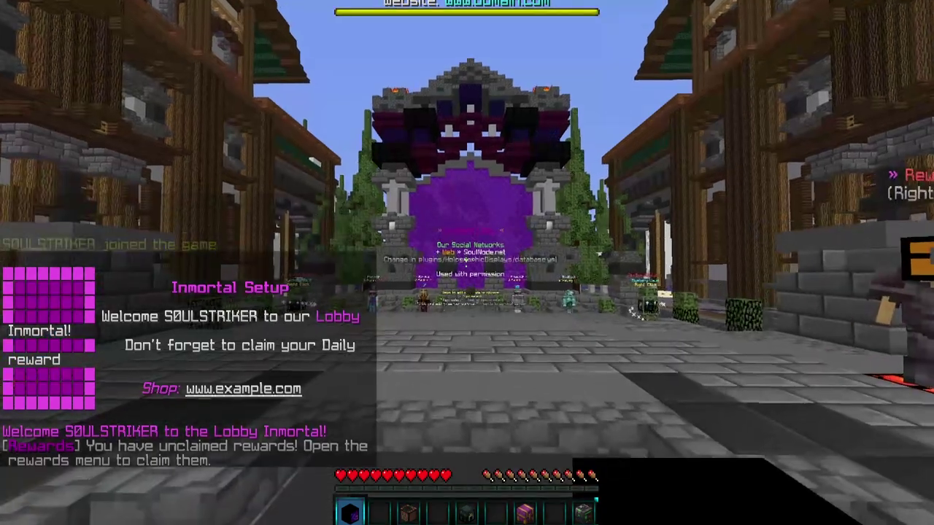
{"action": "type", "text": "/server"}
{"action": "key", "text": "Return"}
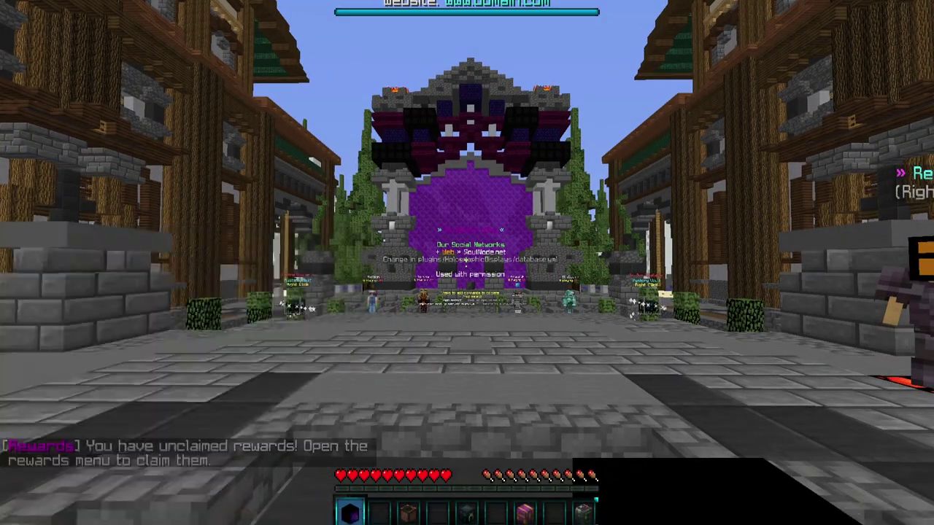
{"action": "key", "text": "t"}
{"action": "mouse_move", "coordinate": [227, 460]}
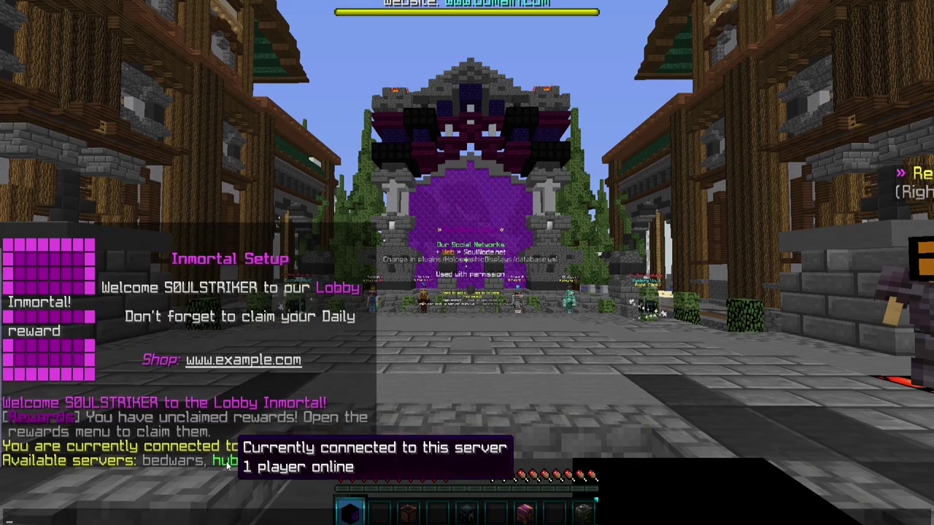
{"action": "left_click", "coordinate": [177, 462]}
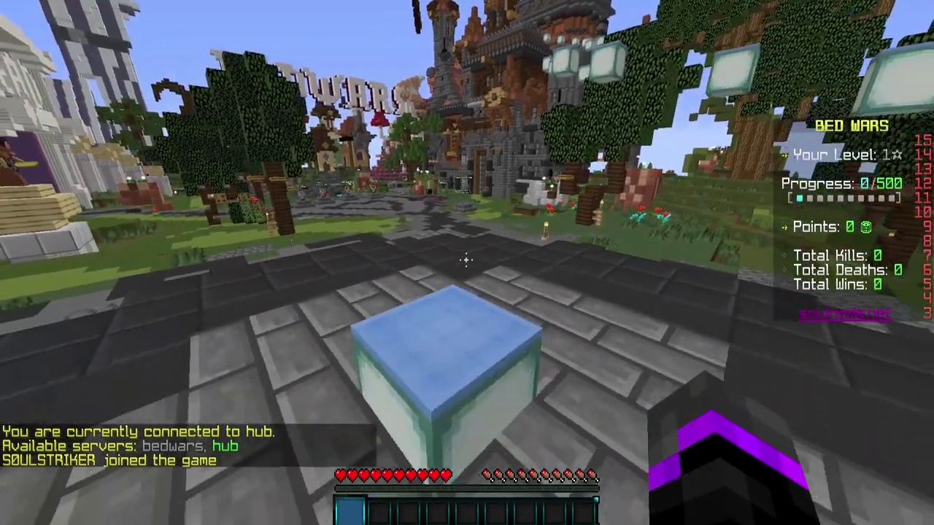
Return to the hub lobby with /server hub and walk around it
{"action": "key", "text": "w"}
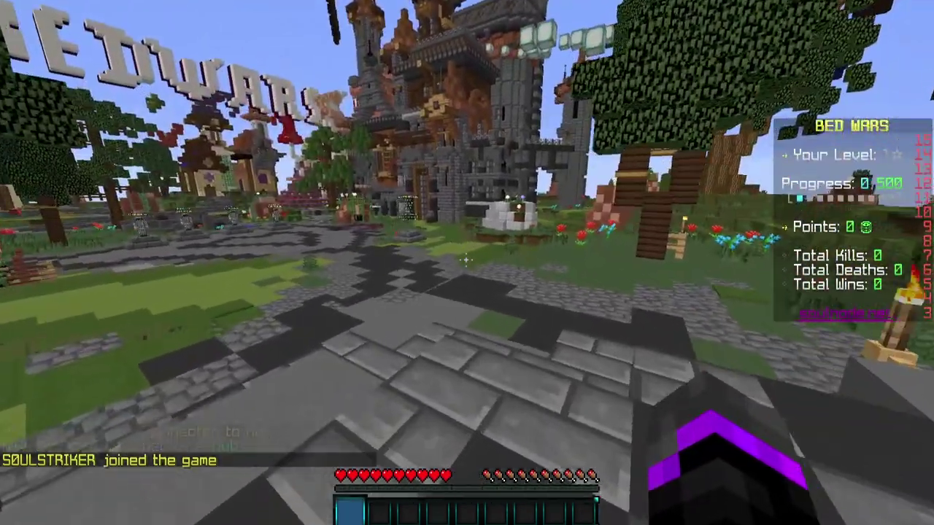
{"action": "key", "text": "slash"}
{"action": "type", "text": "server"}
{"action": "type", "text": " lo"}
{"action": "key", "text": "BackSpace"}
{"action": "key", "text": "BackSpace"}
{"action": "type", "text": "hub"}
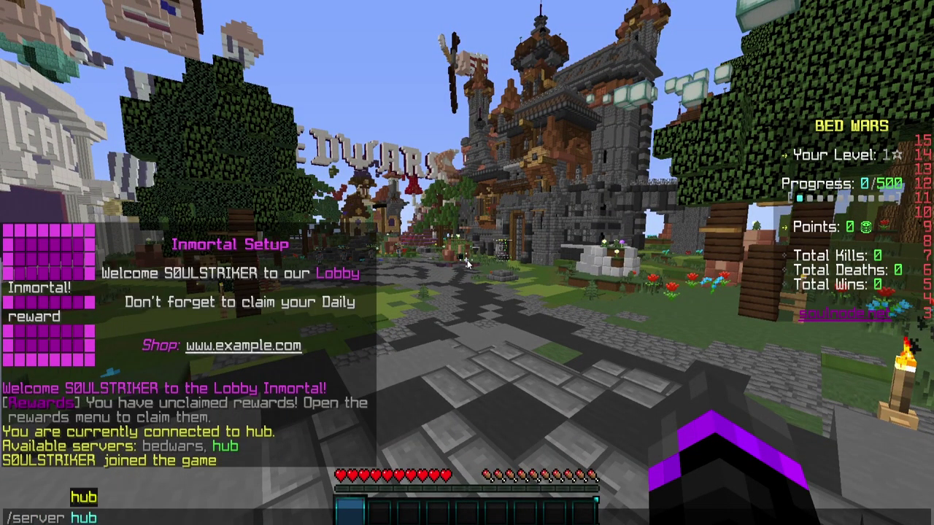
{"action": "key", "text": "Return"}
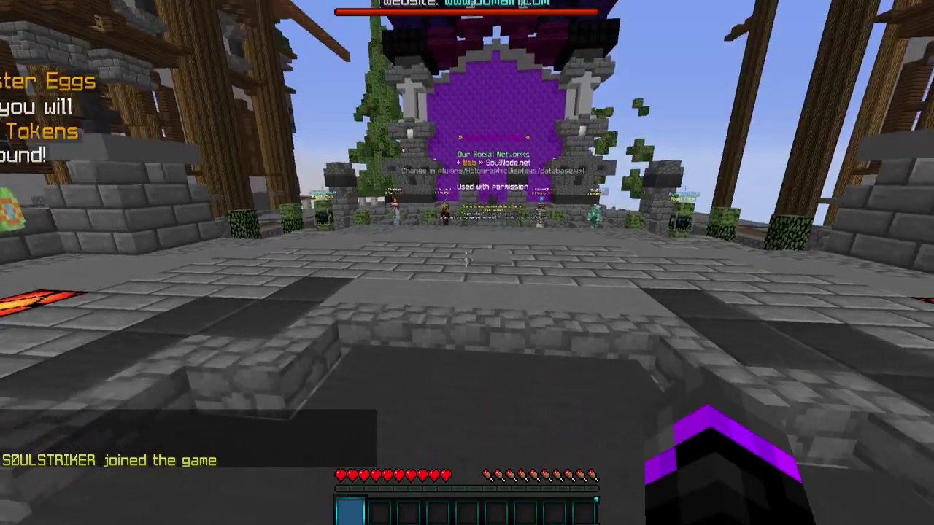
{"action": "key", "text": "w"}
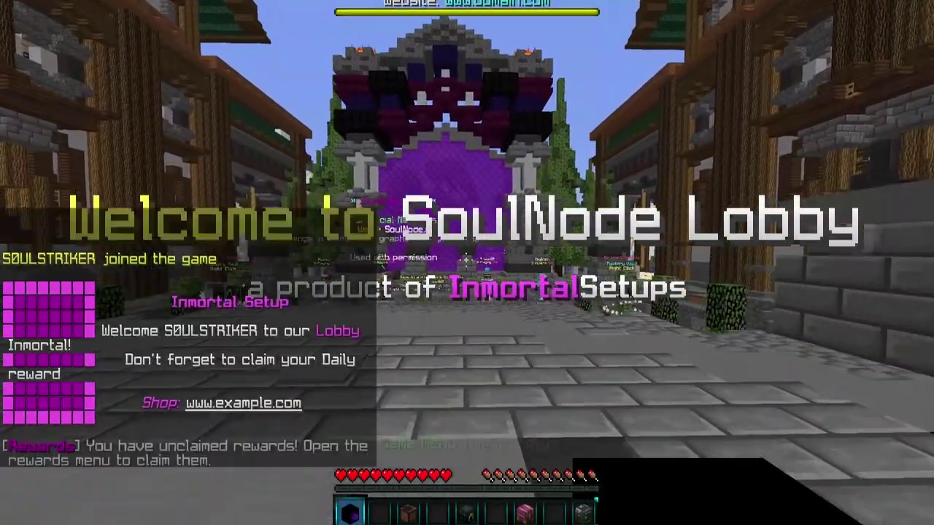
{"action": "key", "text": "w"}
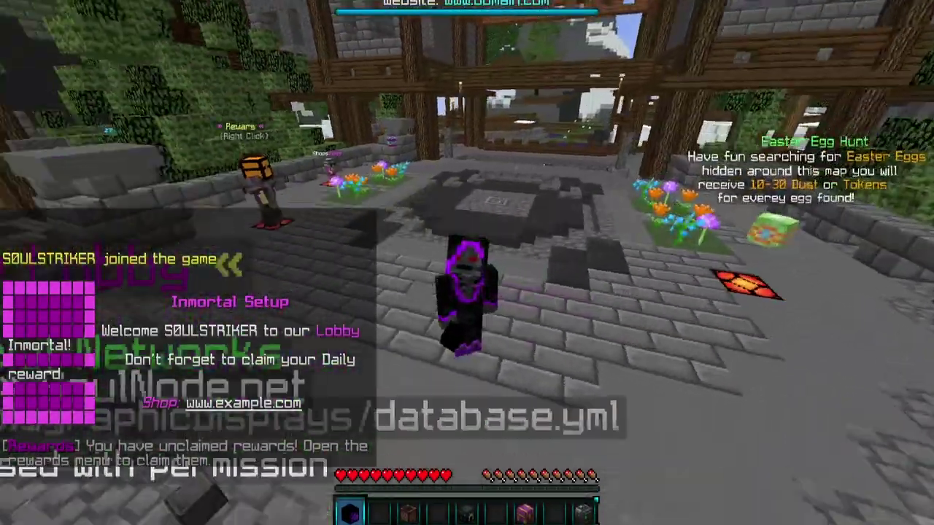
{"action": "key", "text": "w"}
{"action": "key", "text": "2"}
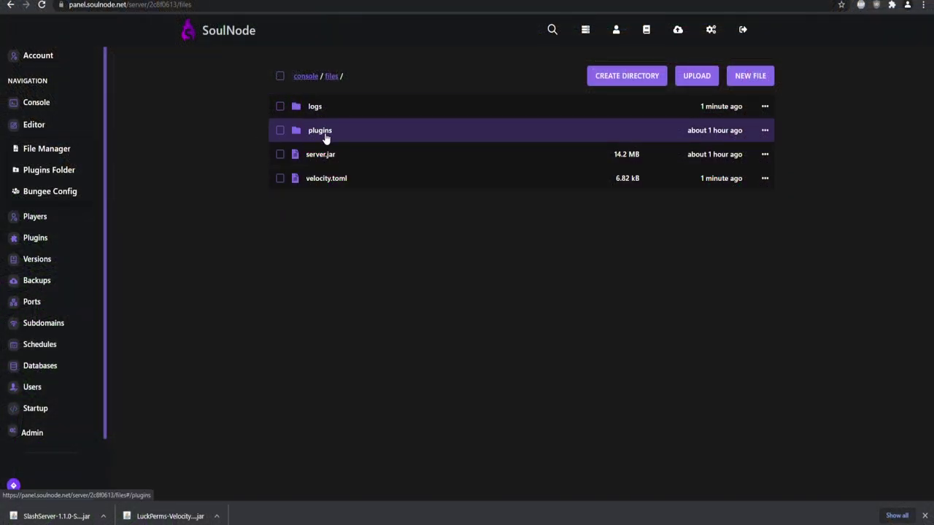
Upload the LuckPerms-Velocity and SlashServer jars to plugins and confirm they load after restart
{"action": "left_click", "coordinate": [322, 132]}
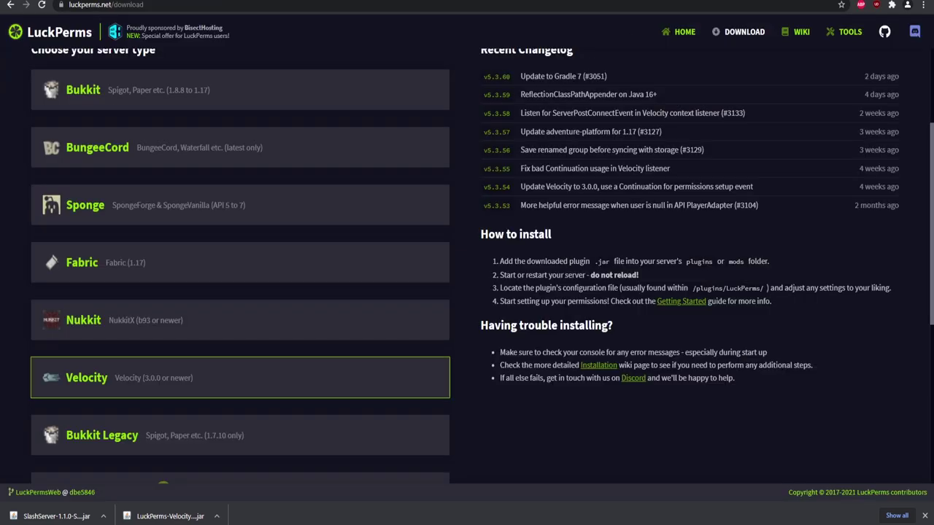
{"action": "scroll", "coordinate": [160, 123], "scroll_direction": "down", "scroll_amount": 2}
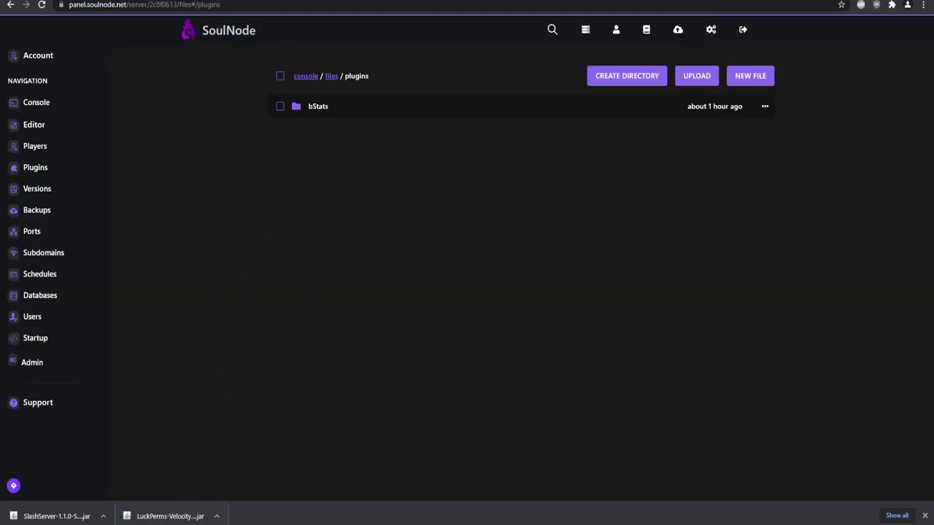
{"action": "left_click_drag", "start_coordinate": [156, 515], "coordinate": [402, 182]}
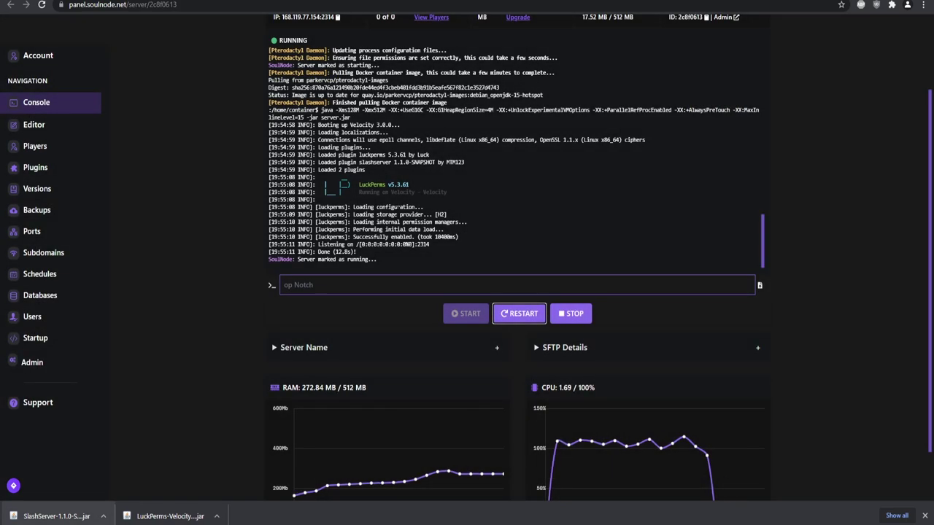
{"action": "left_click_drag", "start_coordinate": [359, 162], "coordinate": [406, 162]}
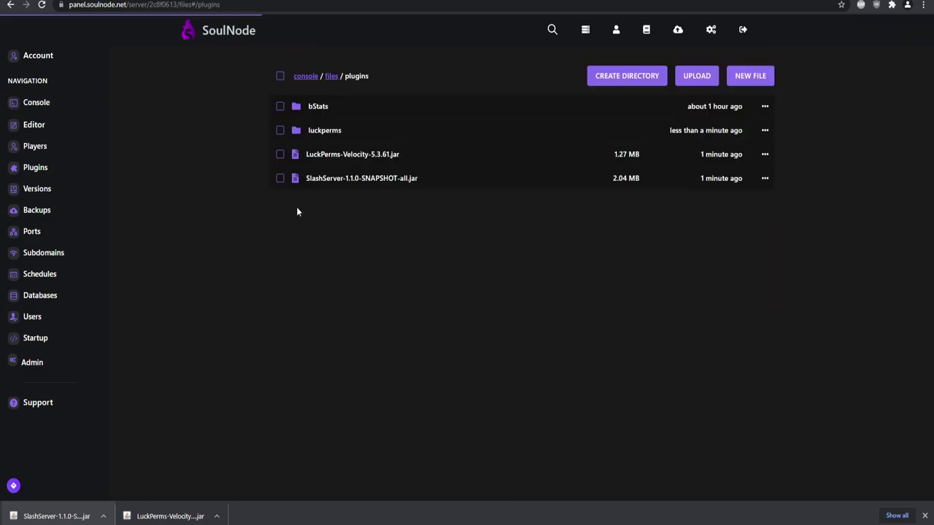
{"action": "key", "text": "F5"}
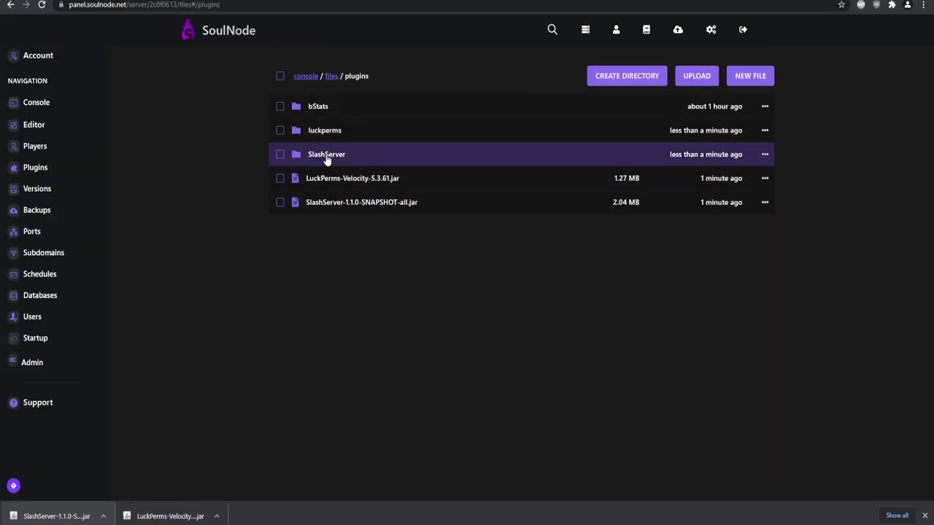
Change the server name from lobby to hub in SlashServer's config.yml
{"action": "left_click", "coordinate": [328, 157]}
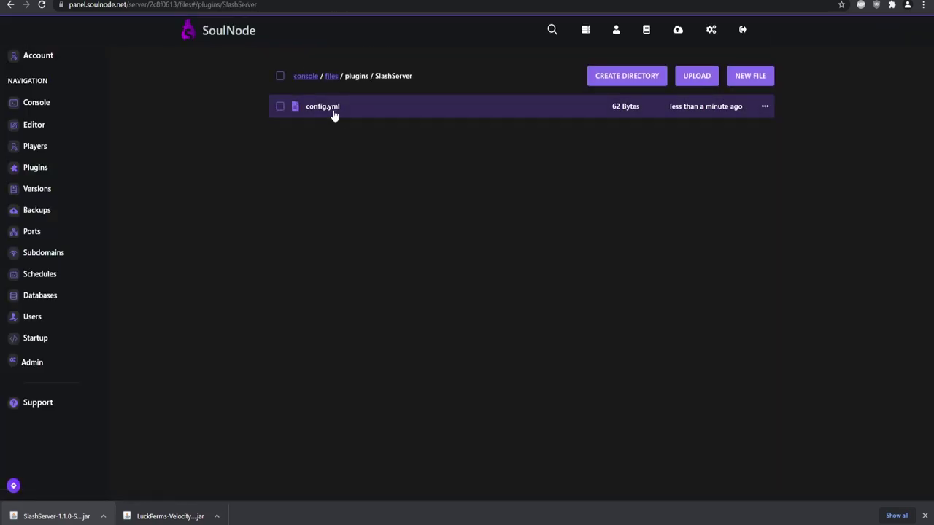
{"action": "left_click", "coordinate": [332, 107]}
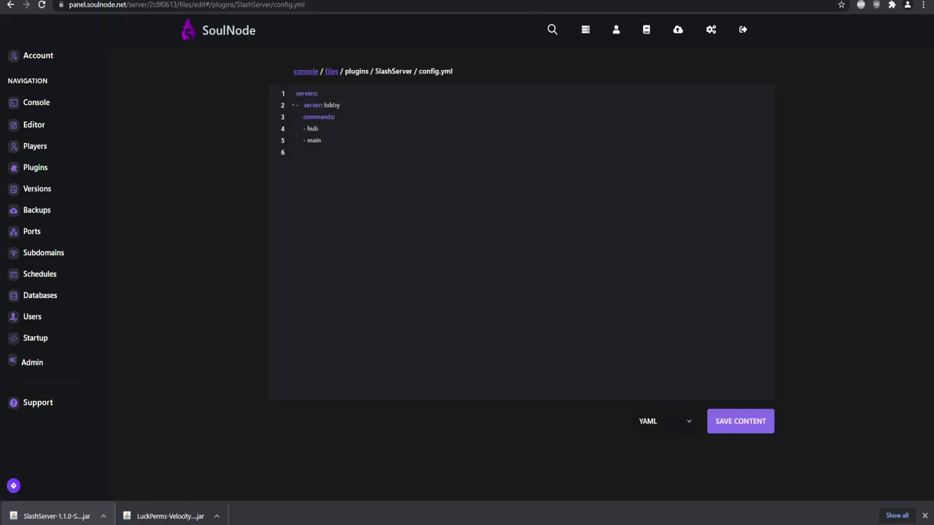
{"action": "double_click", "coordinate": [332, 105]}
{"action": "type", "text": "hub"}
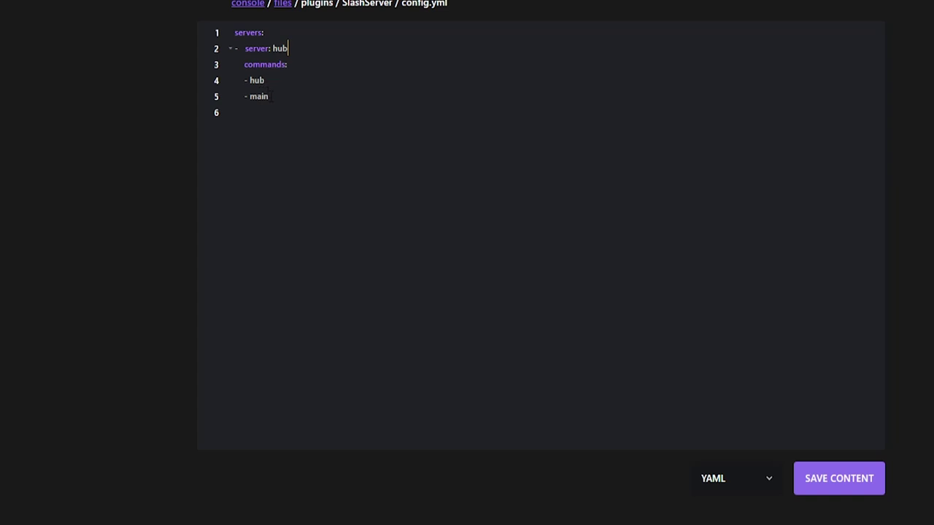
Duplicate the entry as server bedwars with commands bw and bedwars, and save
{"action": "left_click_drag", "start_coordinate": [269, 96], "coordinate": [231, 56]}
{"action": "key", "text": "ctrl+c"}
{"action": "left_click", "coordinate": [280, 95]}
{"action": "key", "text": "ctrl+v"}
{"action": "type", "text": "bed"}
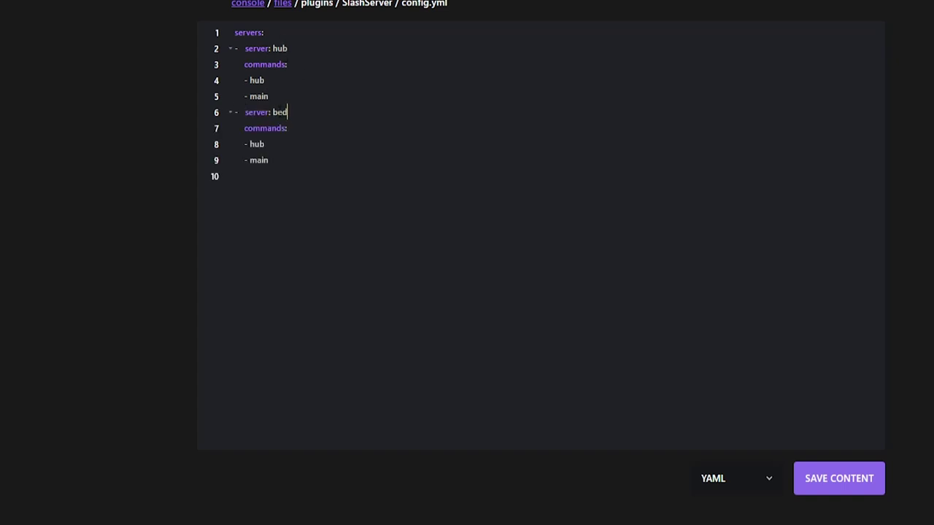
{"action": "double_click", "coordinate": [256, 144]}
{"action": "type", "text": "bw"}
{"action": "double_click", "coordinate": [258, 160]}
{"action": "type", "text": "bedwars"}
{"action": "left_click", "coordinate": [832, 478]}
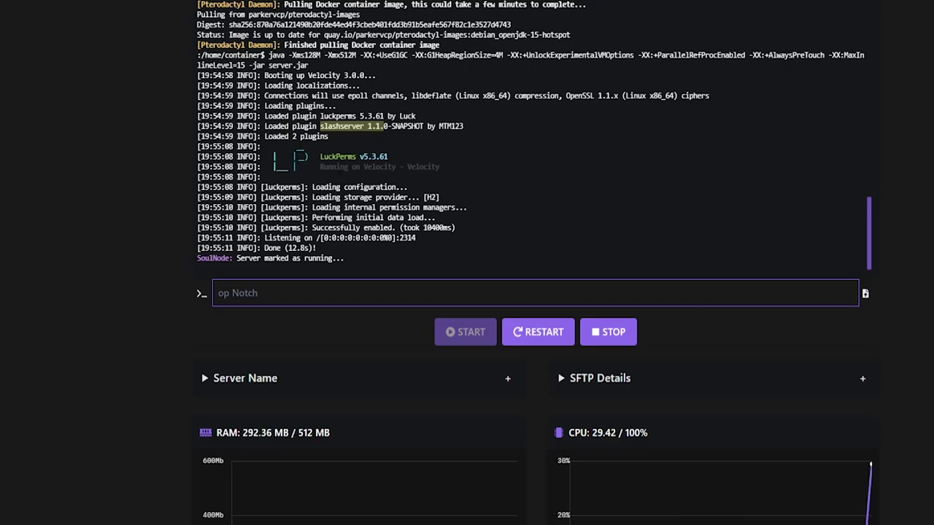
Restart the proxy and run /lpv to confirm LuckPerms responds
{"action": "left_click", "coordinate": [543, 332]}
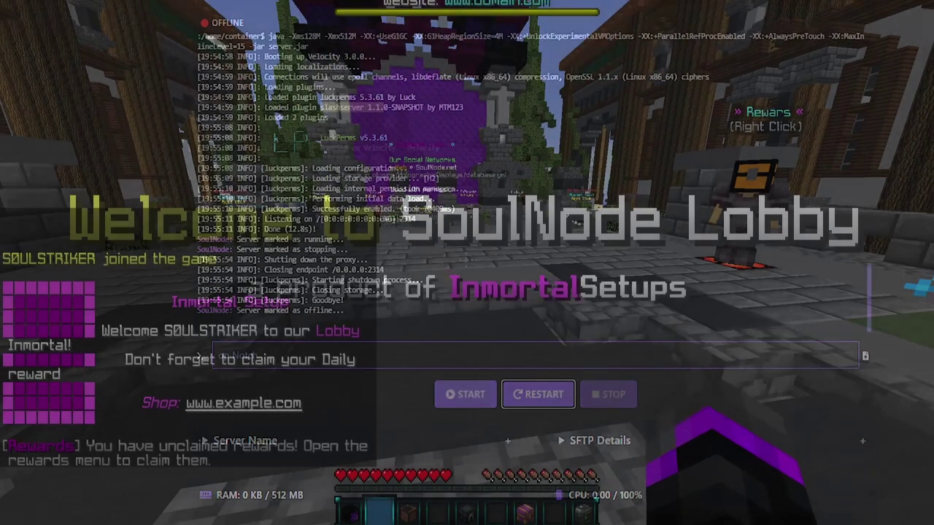
{"action": "type", "text": "/lpv"}
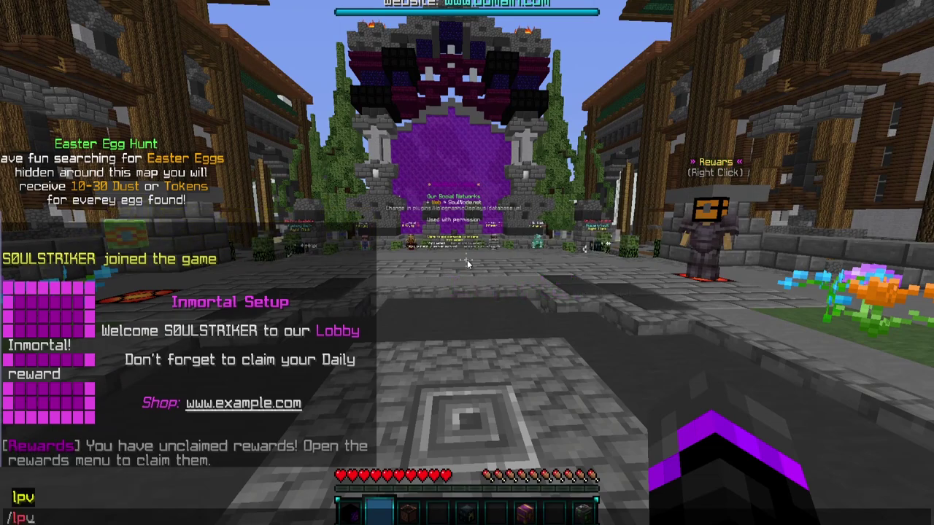
{"action": "key", "text": "Return"}
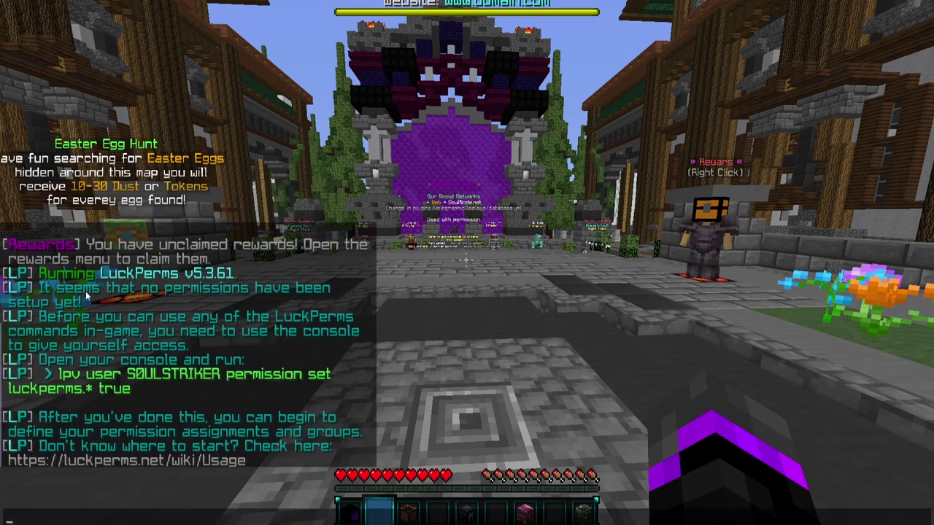
{"action": "key", "text": "Up"}
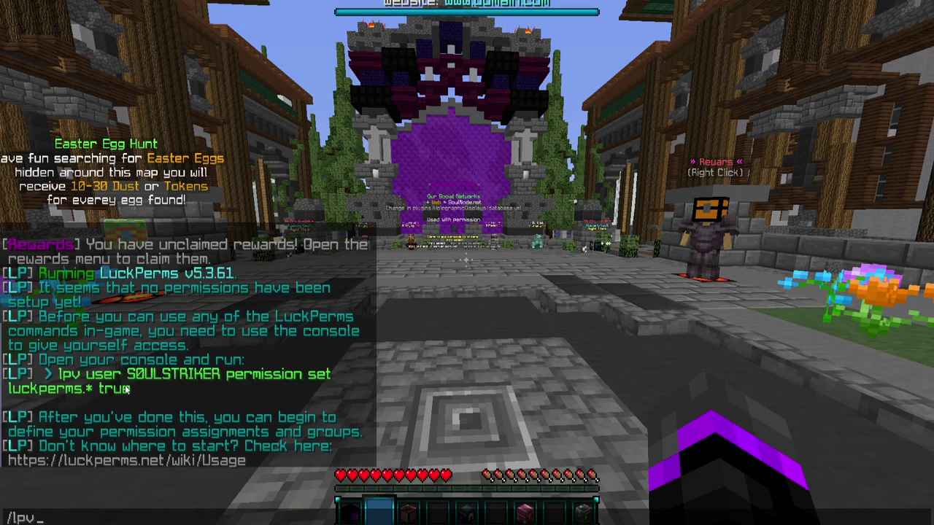
{"action": "key", "text": "Escape"}
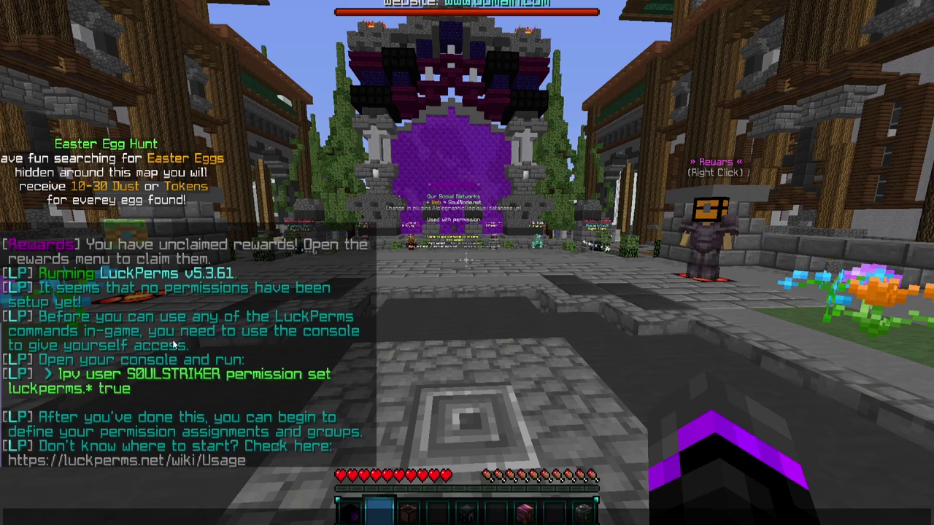
Toggle camera views and switch to Bed Wars with the new SlashServer command
{"action": "key", "text": "Escape"}
{"action": "key", "text": "F5"}
{"action": "key", "text": "F5"}
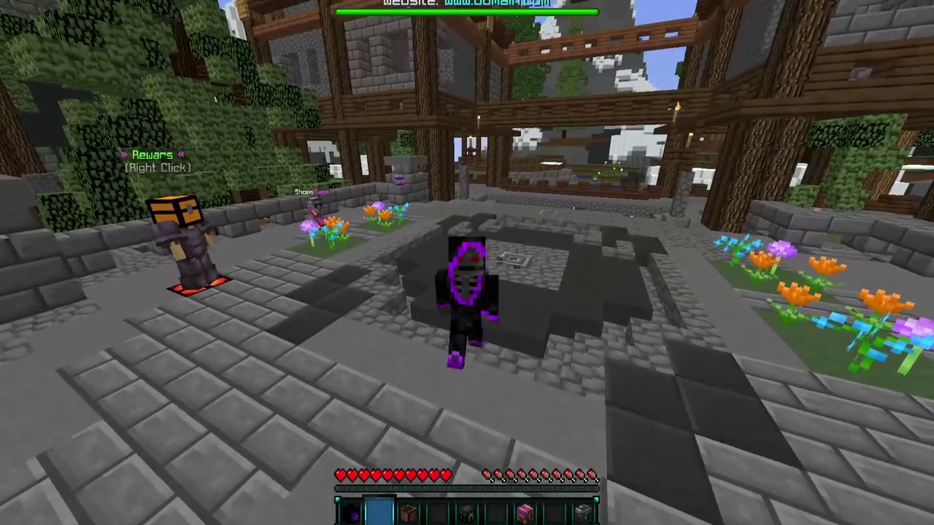
{"action": "key", "text": "t"}
{"action": "key", "text": "Escape"}
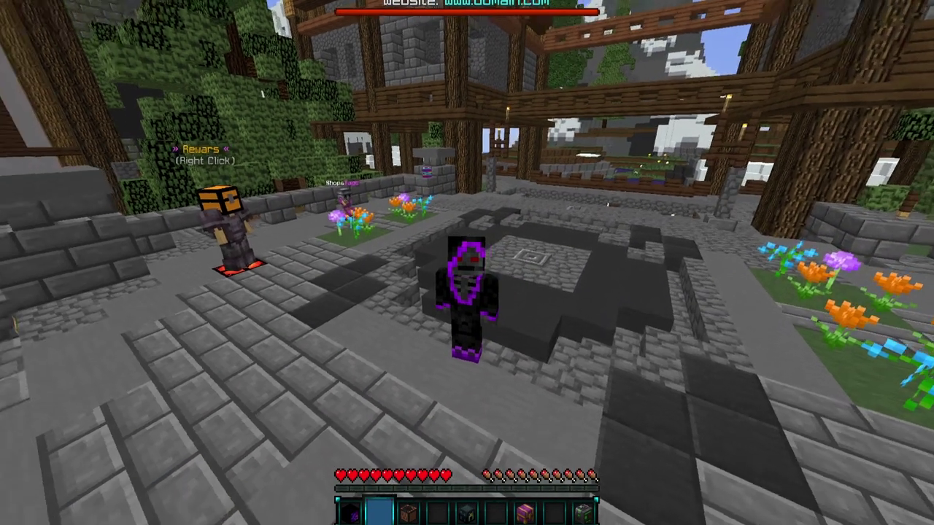
{"action": "key", "text": "slash"}
{"action": "type", "text": "b"}
{"action": "key", "text": "Escape"}
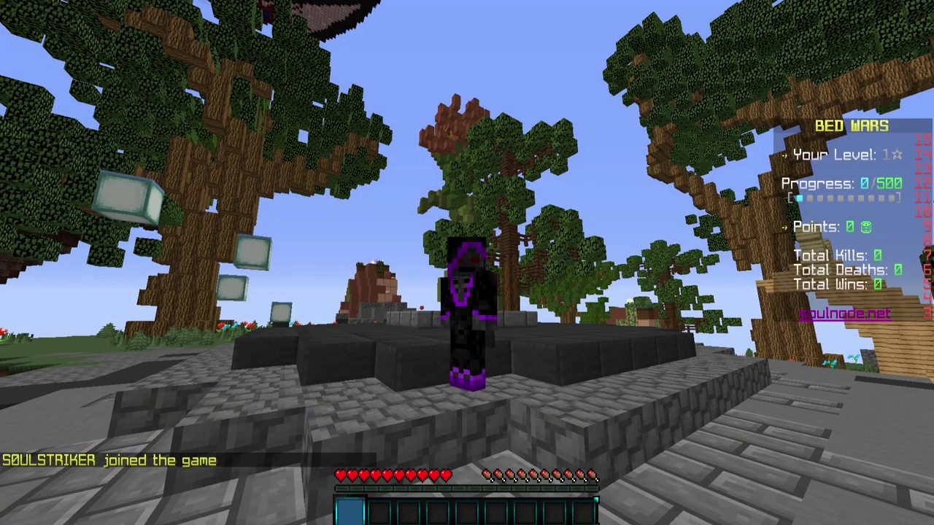
{"action": "key", "text": "F5"}
Run /main to return to the hub lobby and view the player there
{"action": "key", "text": "slash"}
{"action": "type", "text": "main"}
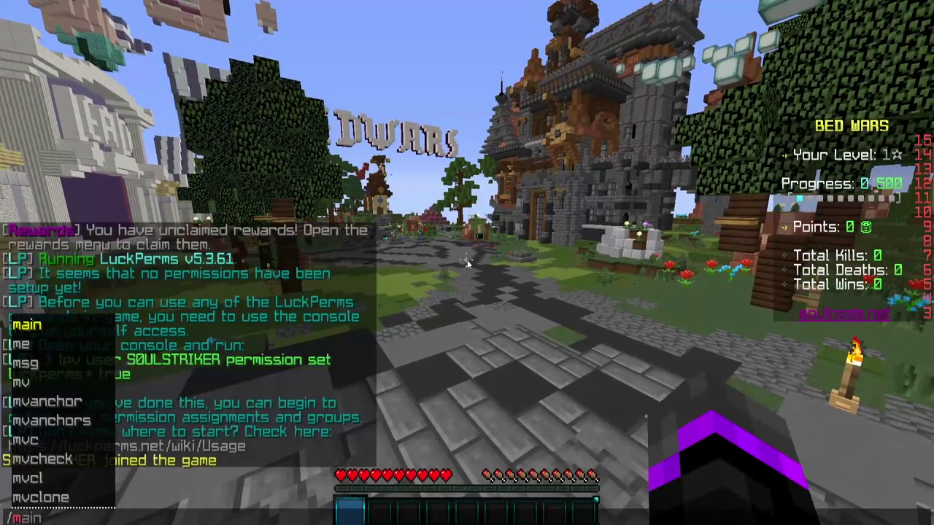
{"action": "key", "text": "Return"}
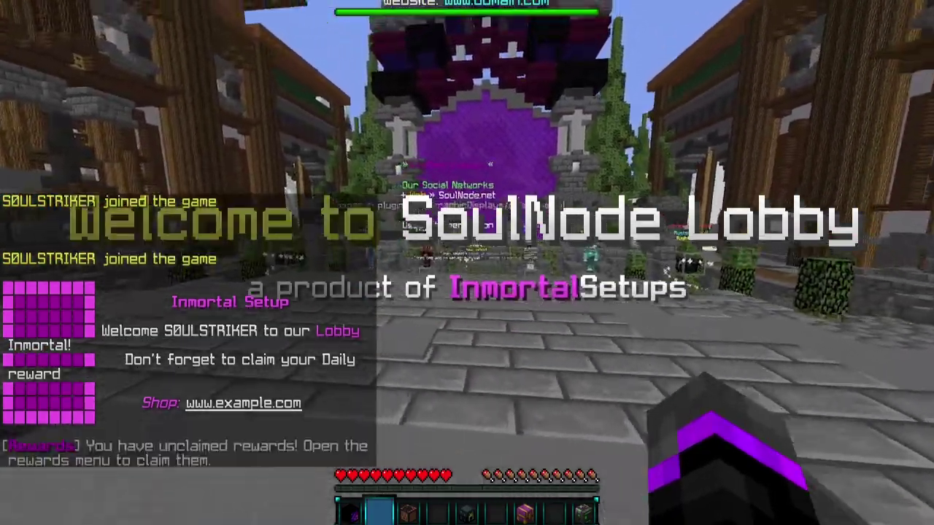
{"action": "key", "text": "F5"}
{"action": "key", "text": "F5"}
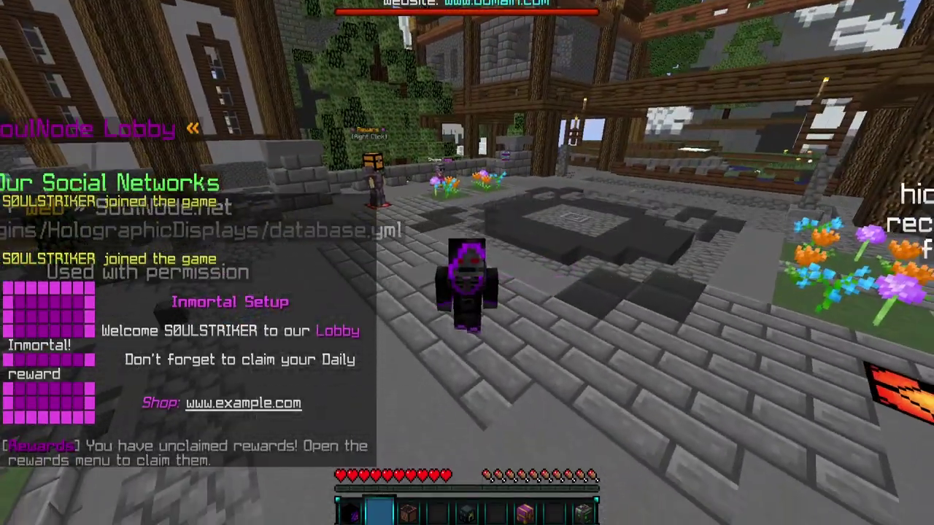
{"action": "key", "text": "w"}
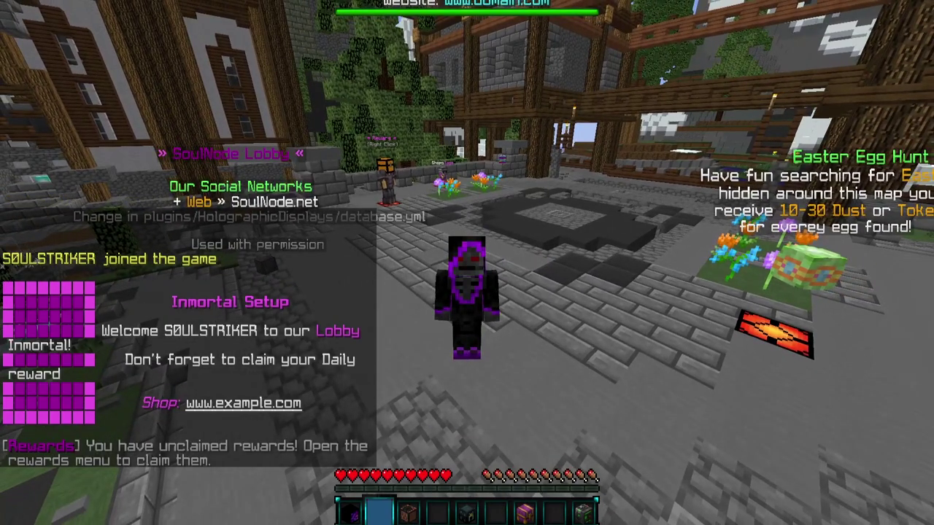